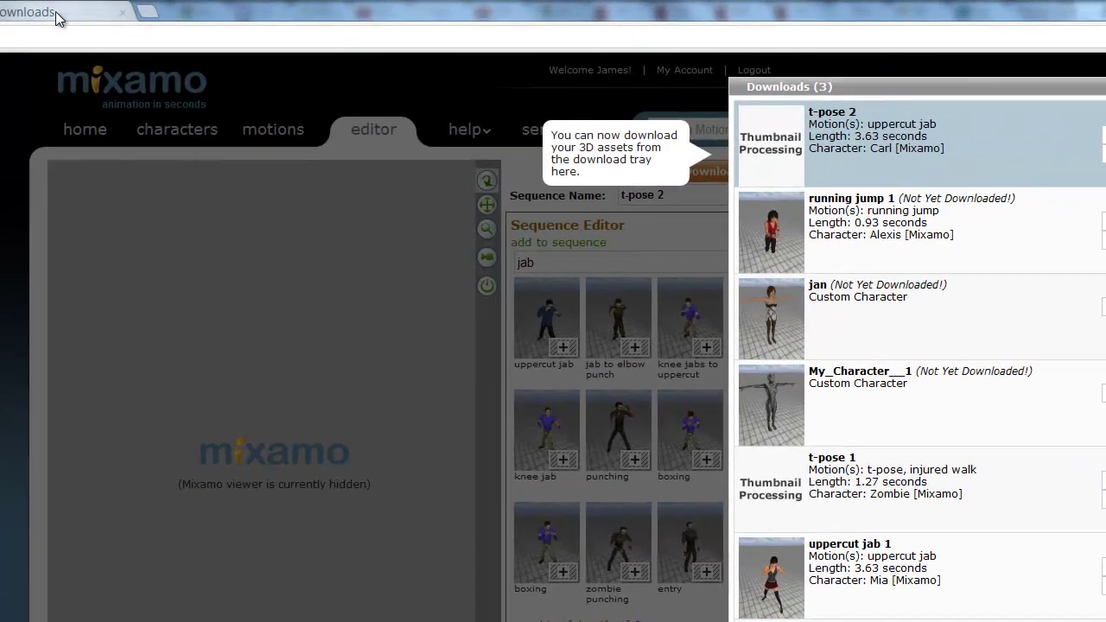
Step: Switch Chrome to the Downloads page listing the t-pose_2.zip download
left_click(57, 15)
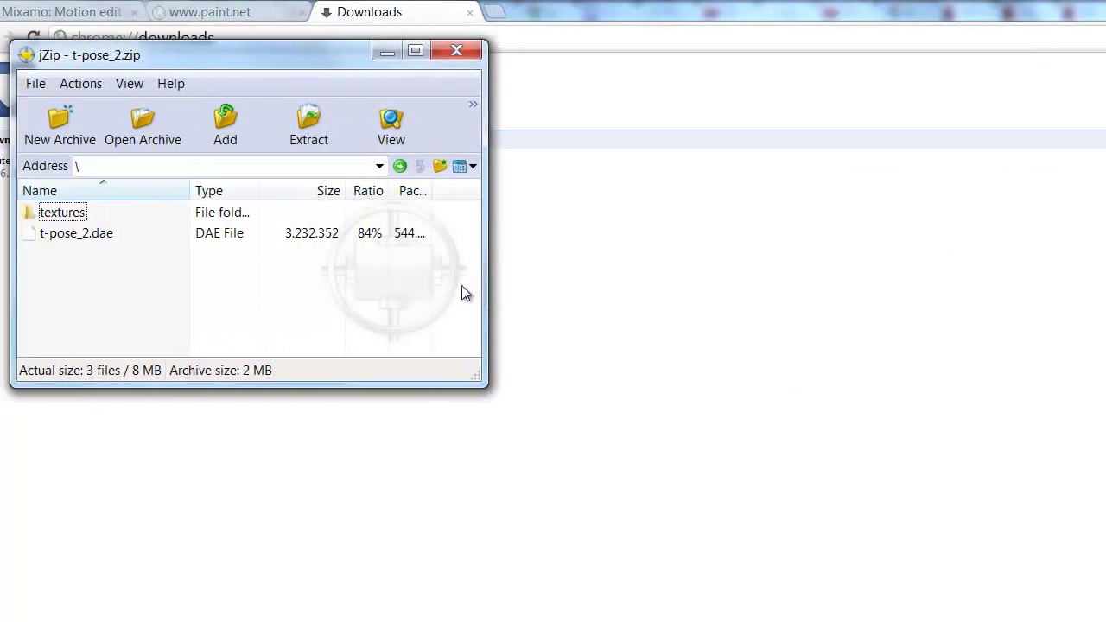
Step: Extract all of t-pose_2.zip into a new D:\C4-2.9\Import\Tutorial\Models folder
left_click(343, 132)
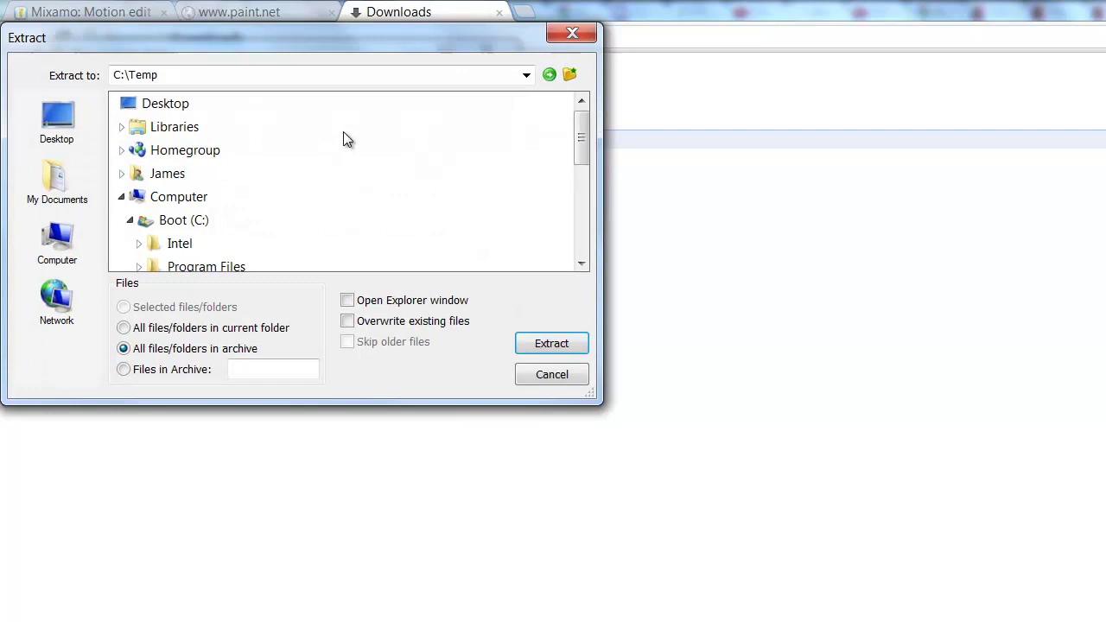
left_click(132, 220)
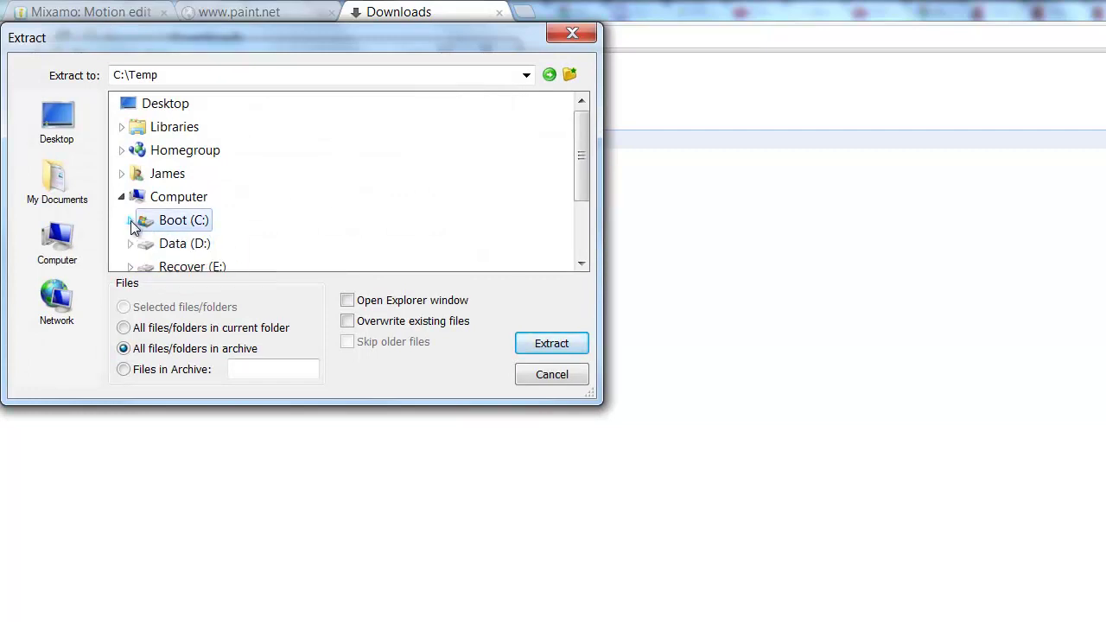
left_click(130, 244)
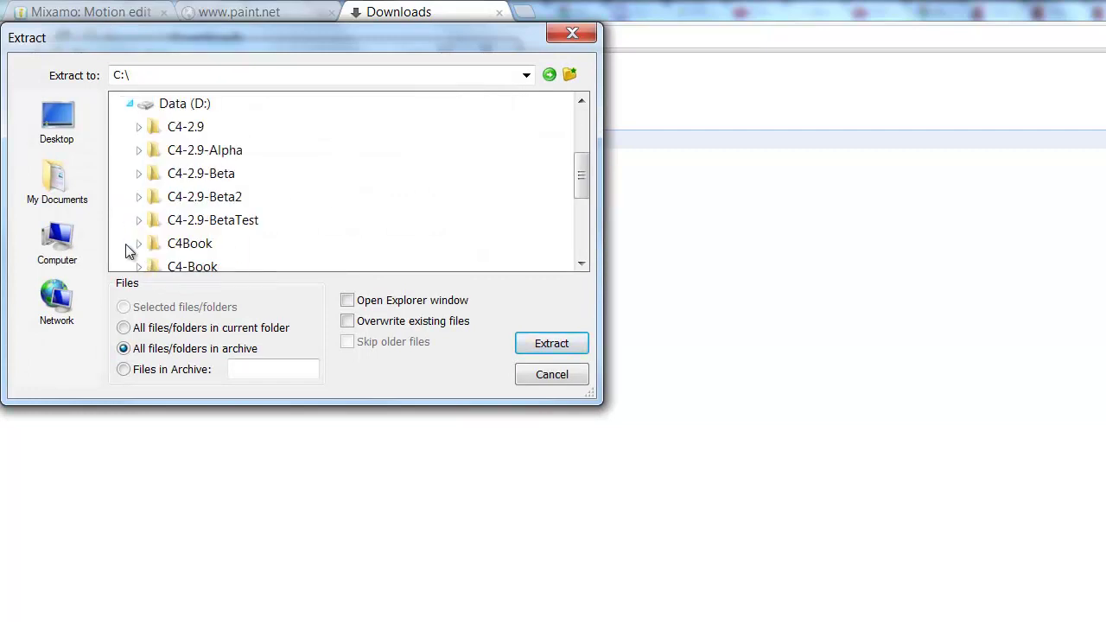
left_click(138, 126)
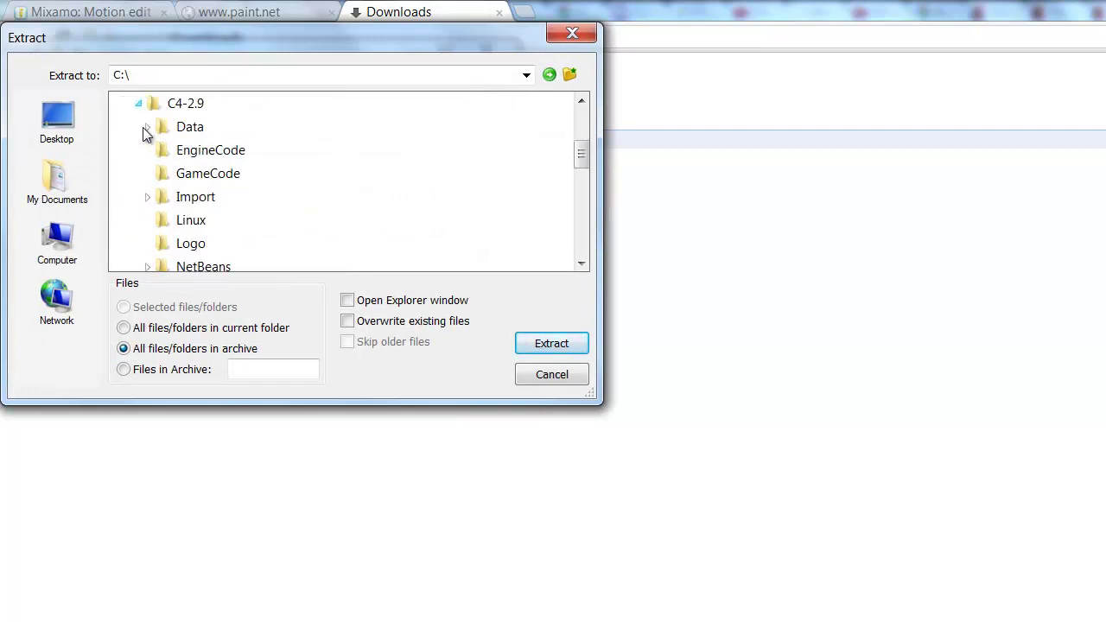
left_click(148, 198)
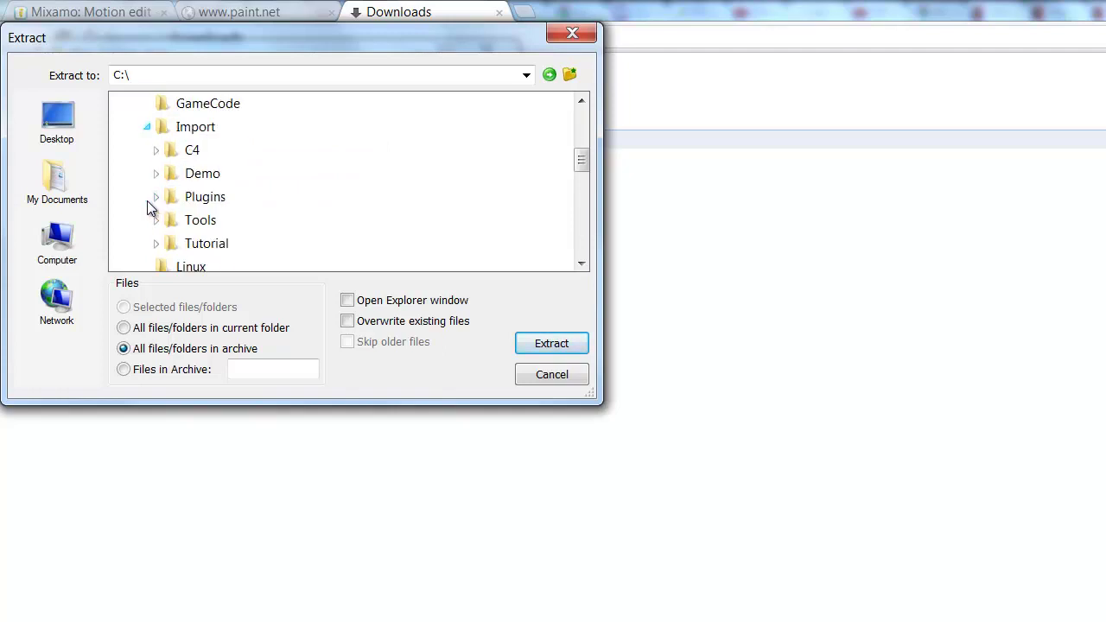
left_click(157, 244)
left_click(210, 172)
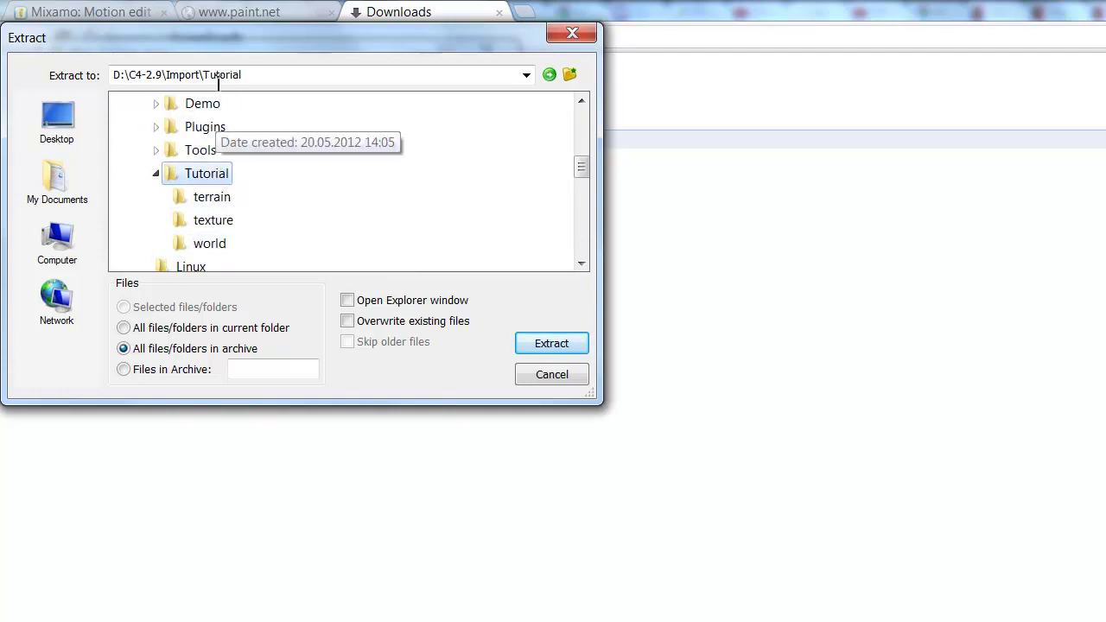
left_click(264, 75)
left_click(294, 73)
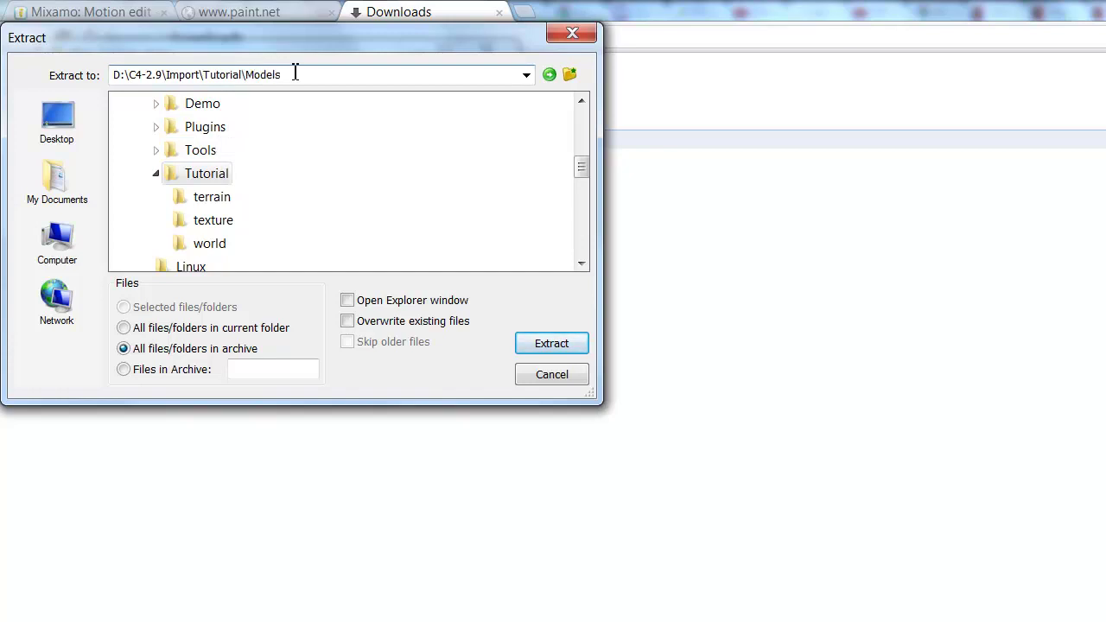
left_click(551, 343)
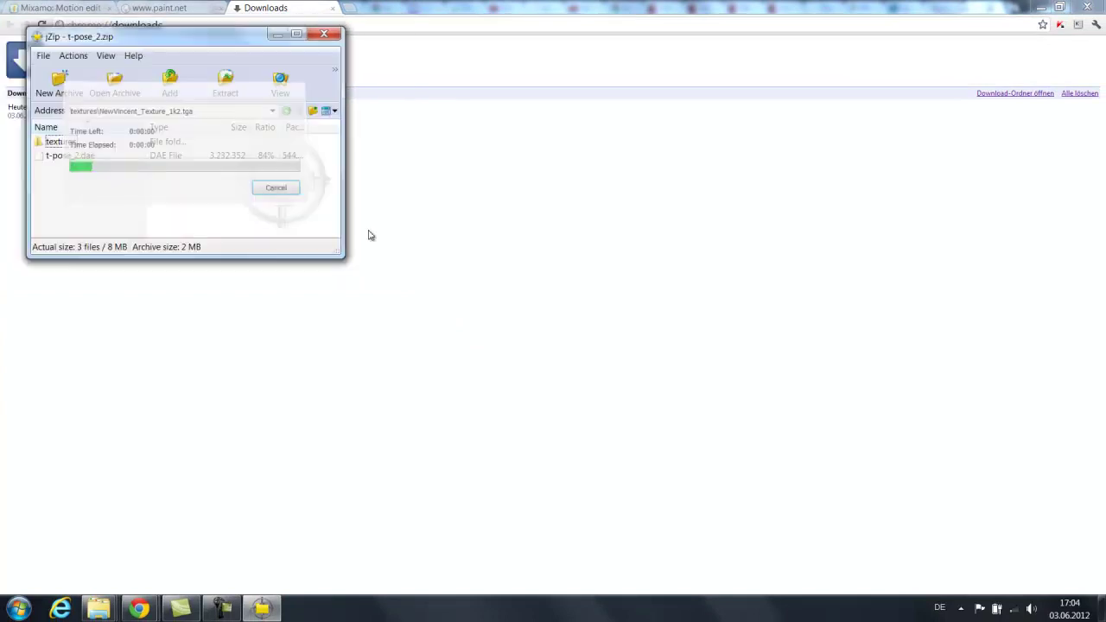
Step: Close jZip and bring the Tutorial folder's Explorer window to the front
left_click(328, 35)
mouse_move(99, 608)
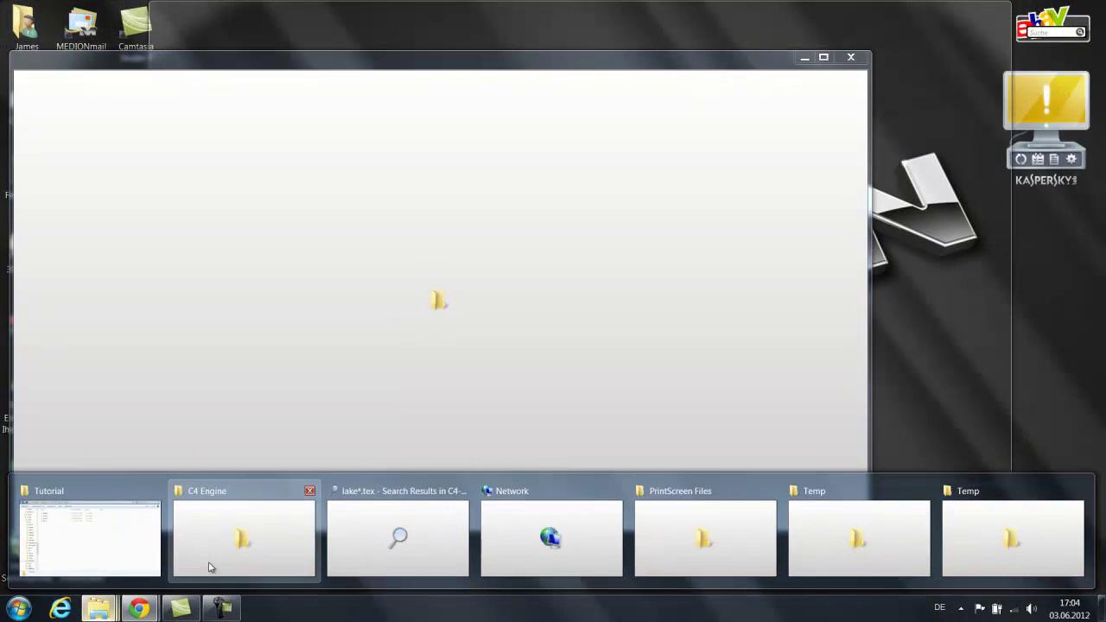
left_click(208, 567)
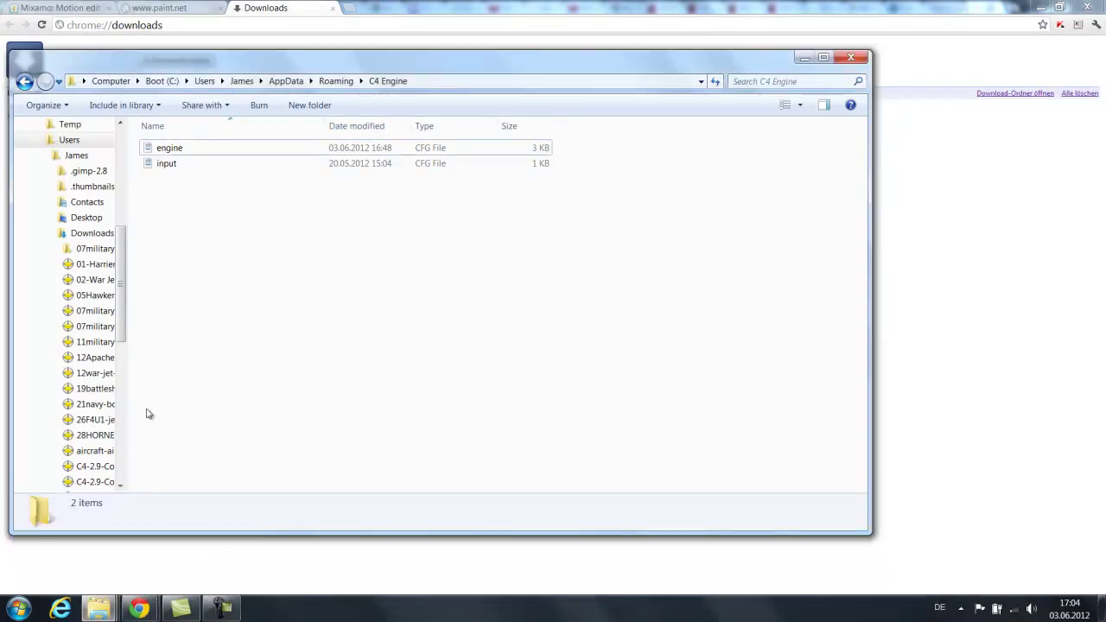
mouse_move(99, 607)
left_click(124, 568)
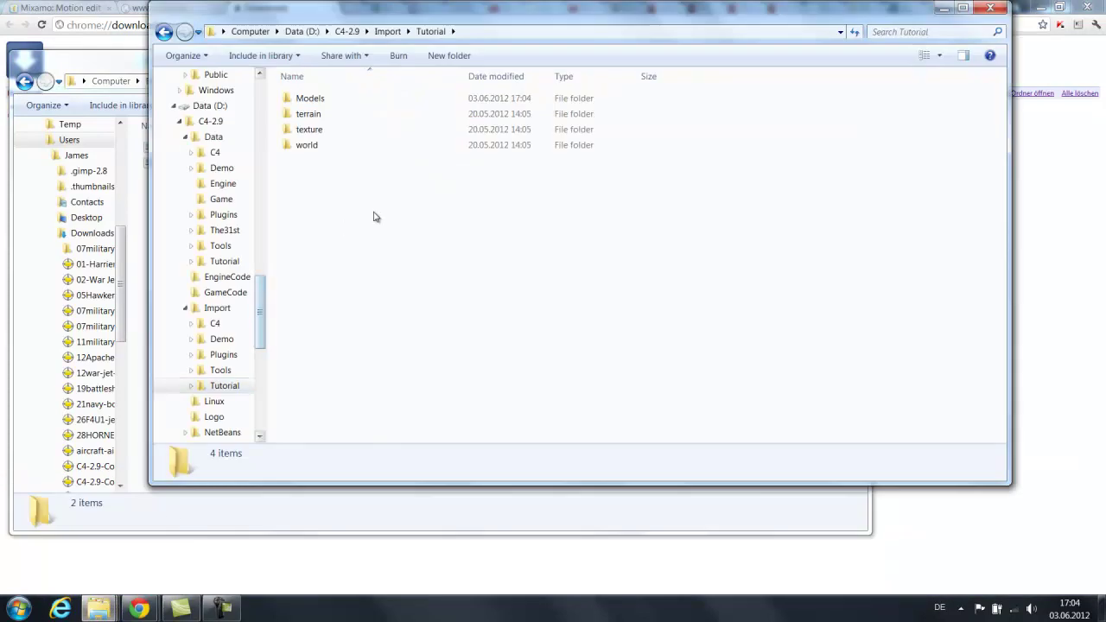
Step: Open the Models folder, then its textures folder holding Eye and NewVincent_Texture_1k2
double_click(311, 98)
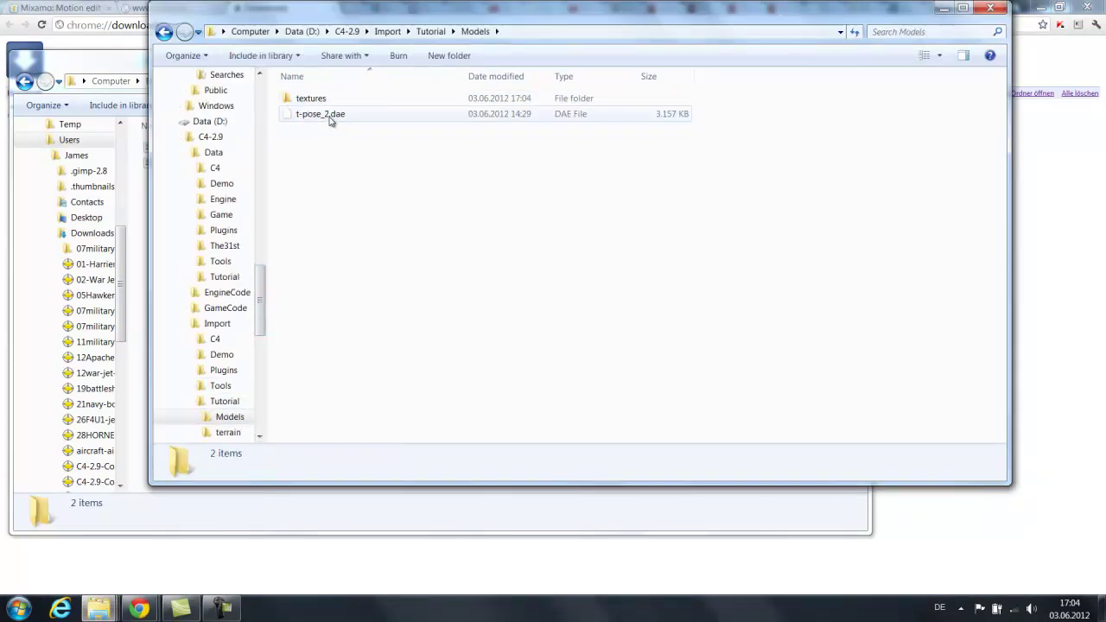
left_click(329, 121)
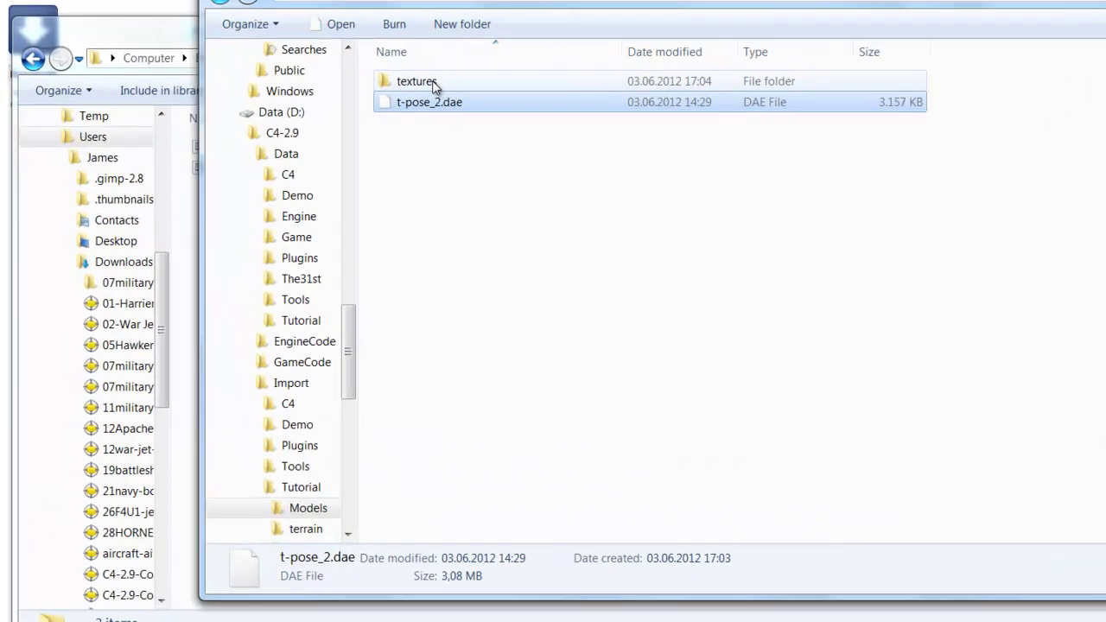
left_click(322, 100)
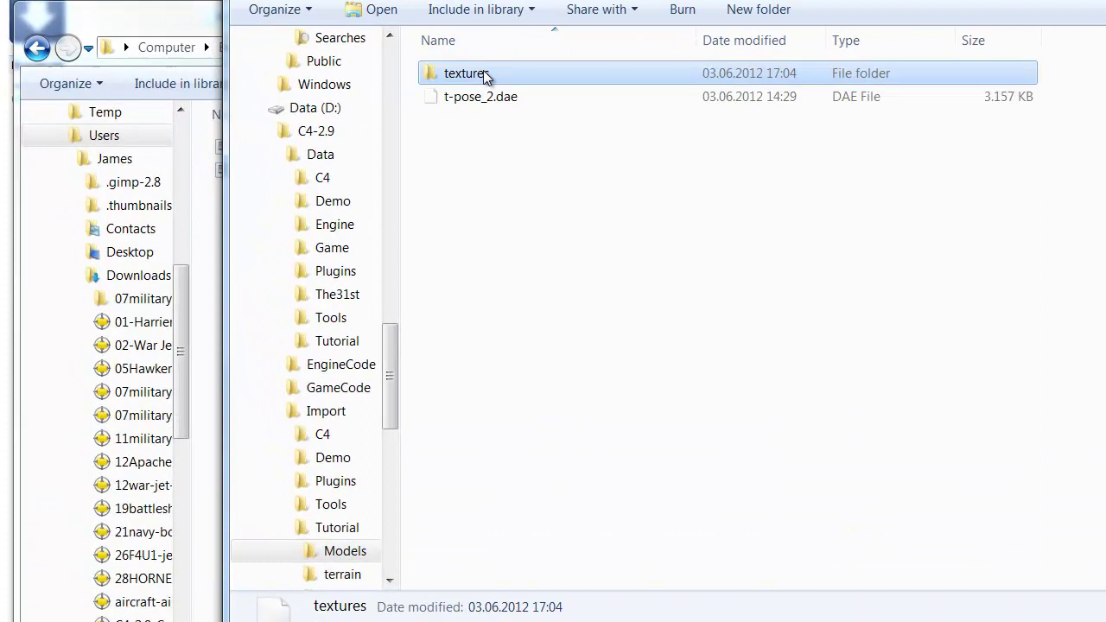
double_click(467, 73)
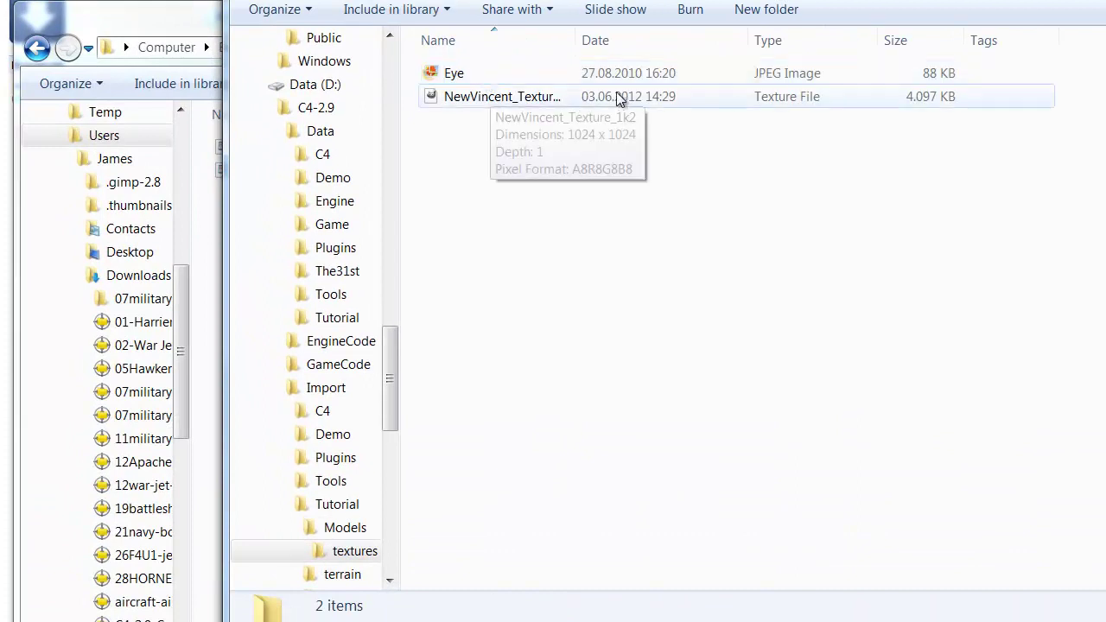
mouse_move(486, 75)
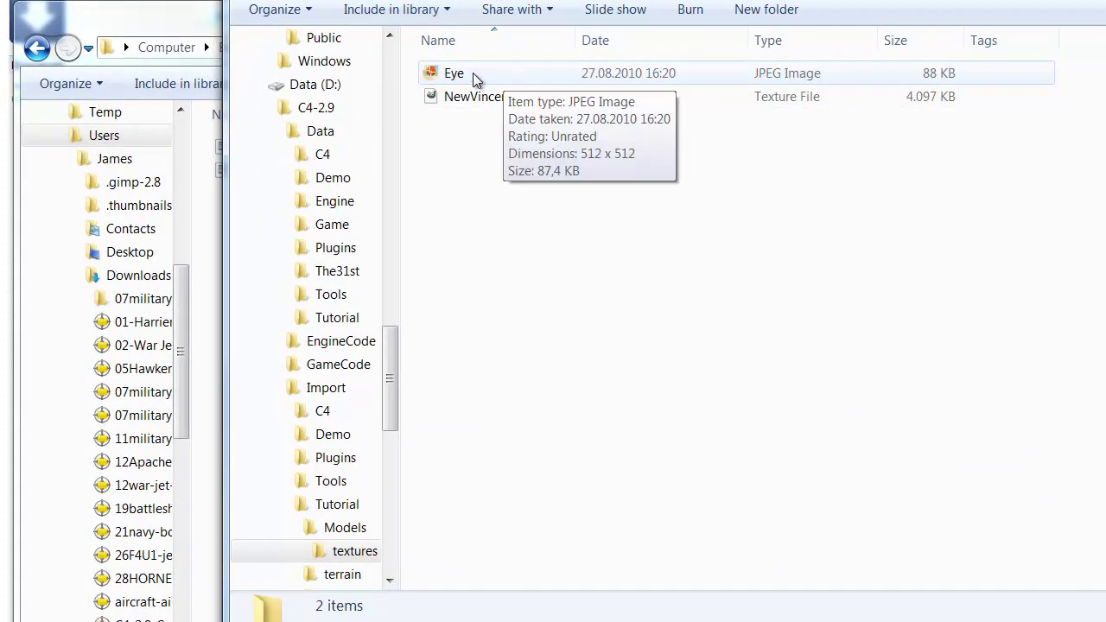
Step: Open the Eye image in Paint.NET from its Open with menu
right_click(473, 73)
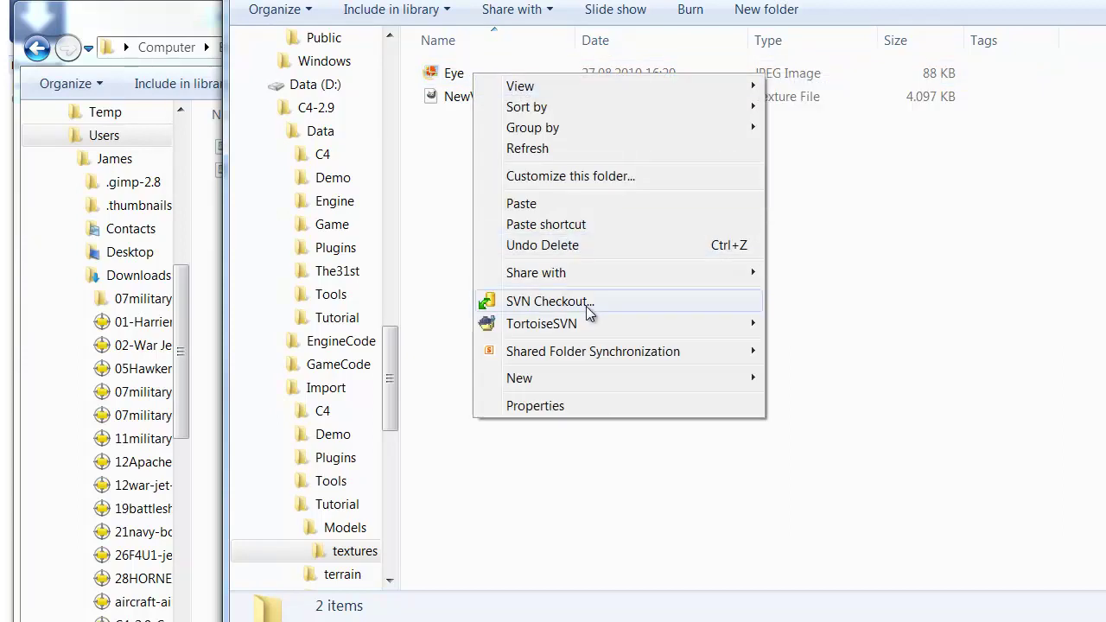
right_click(450, 72)
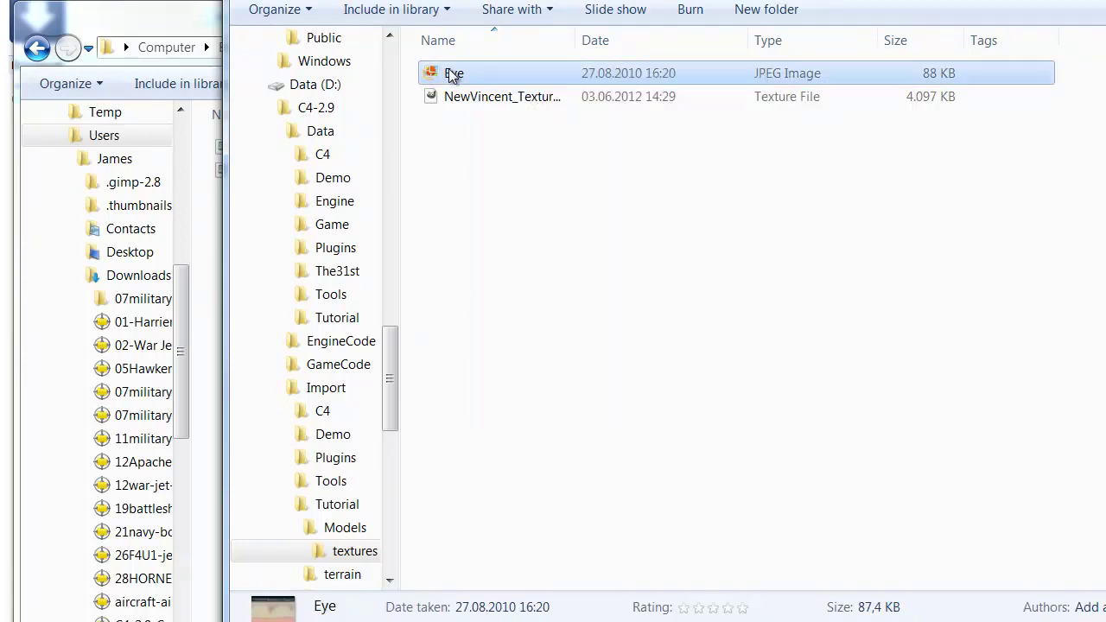
mouse_move(583, 313)
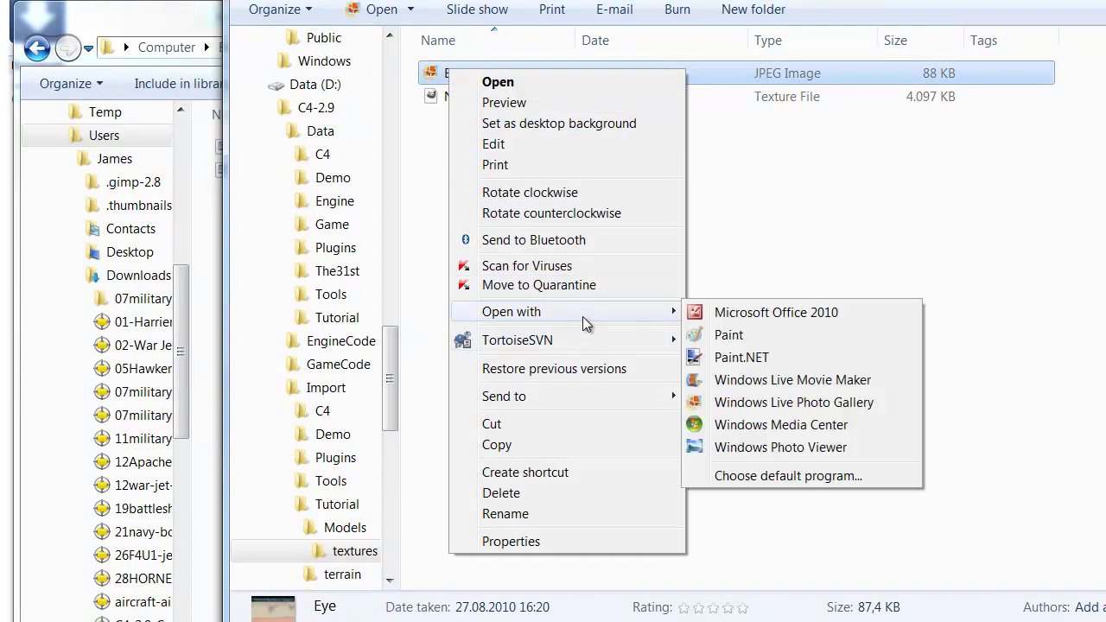
left_click(764, 361)
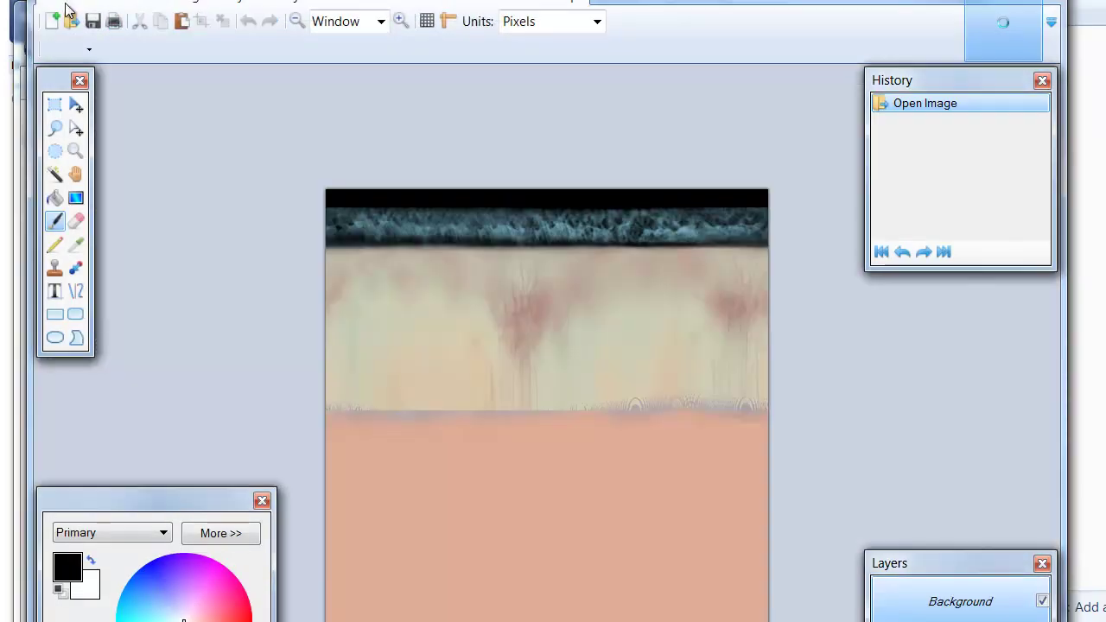
Step: Attempt a TGA Save As over NewVincent_Texture_1k2, then decline replacing and cancel
left_click(62, 4)
left_click(98, 157)
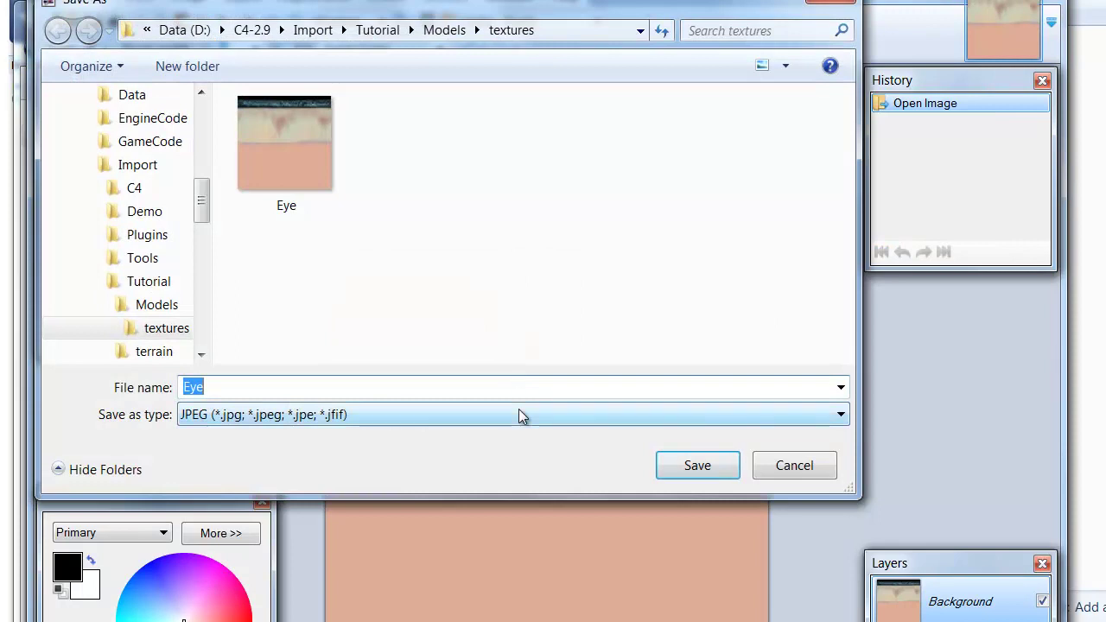
left_click(521, 415)
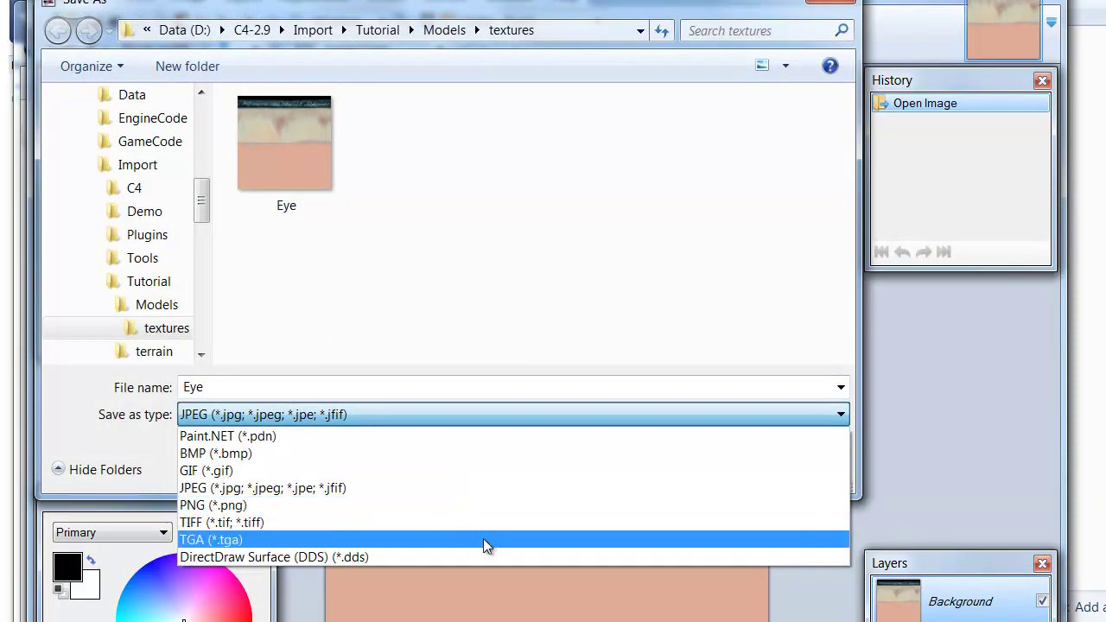
left_click(483, 539)
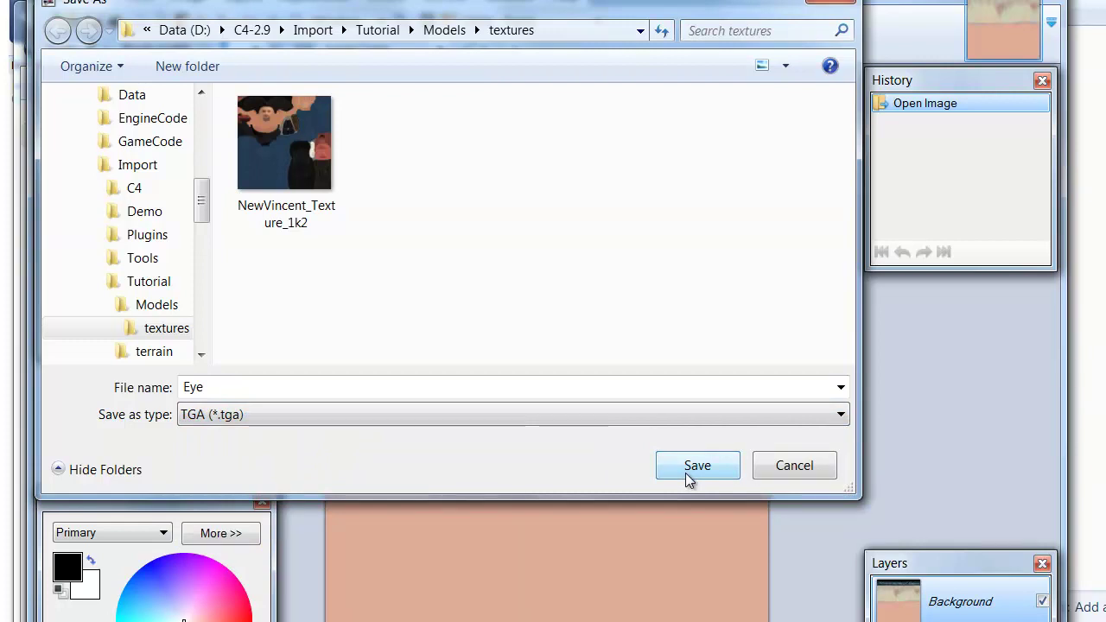
left_click(274, 169)
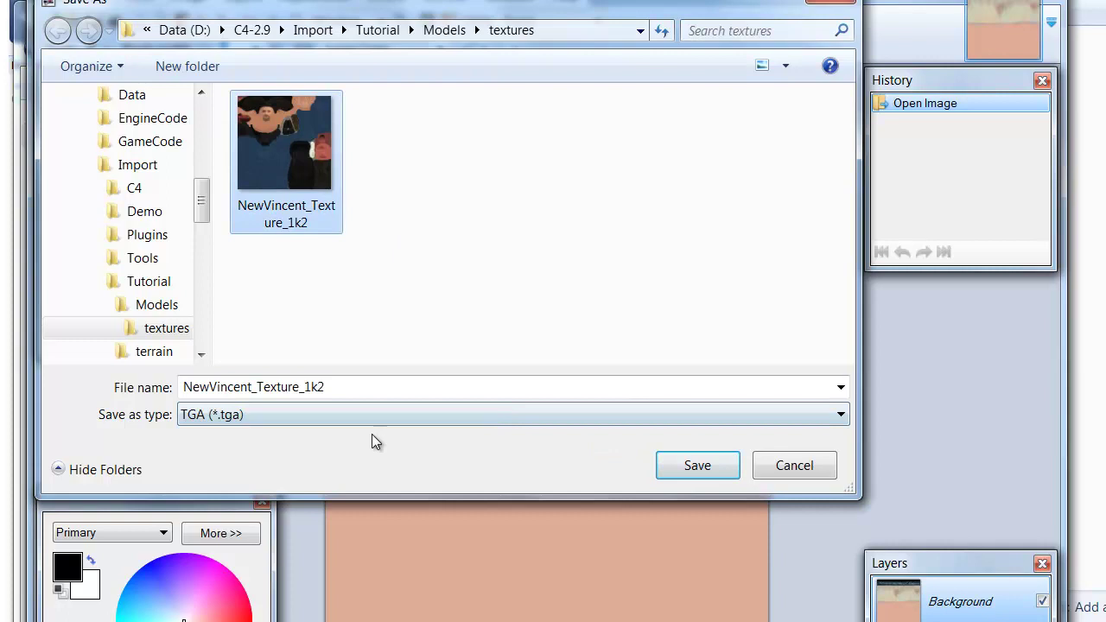
left_click(683, 471)
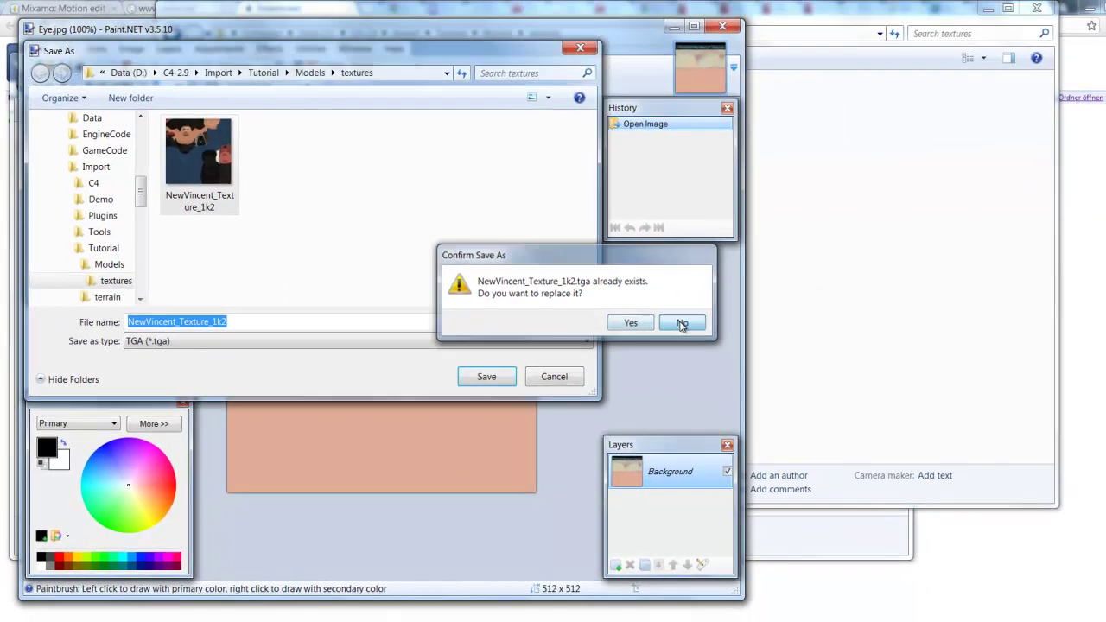
left_click(778, 344)
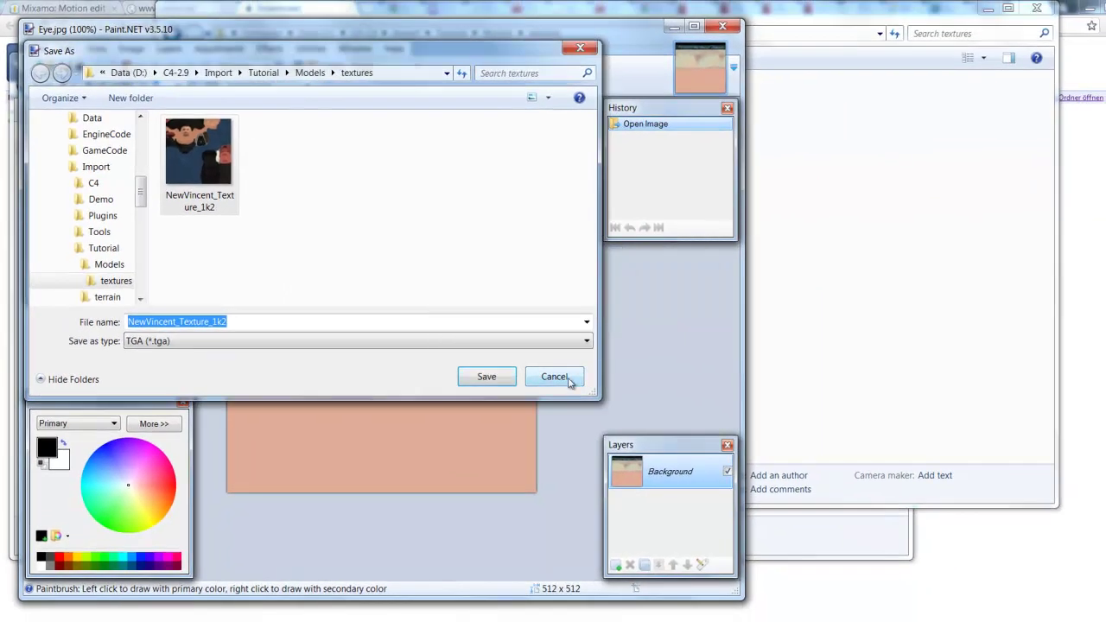
left_click(631, 404)
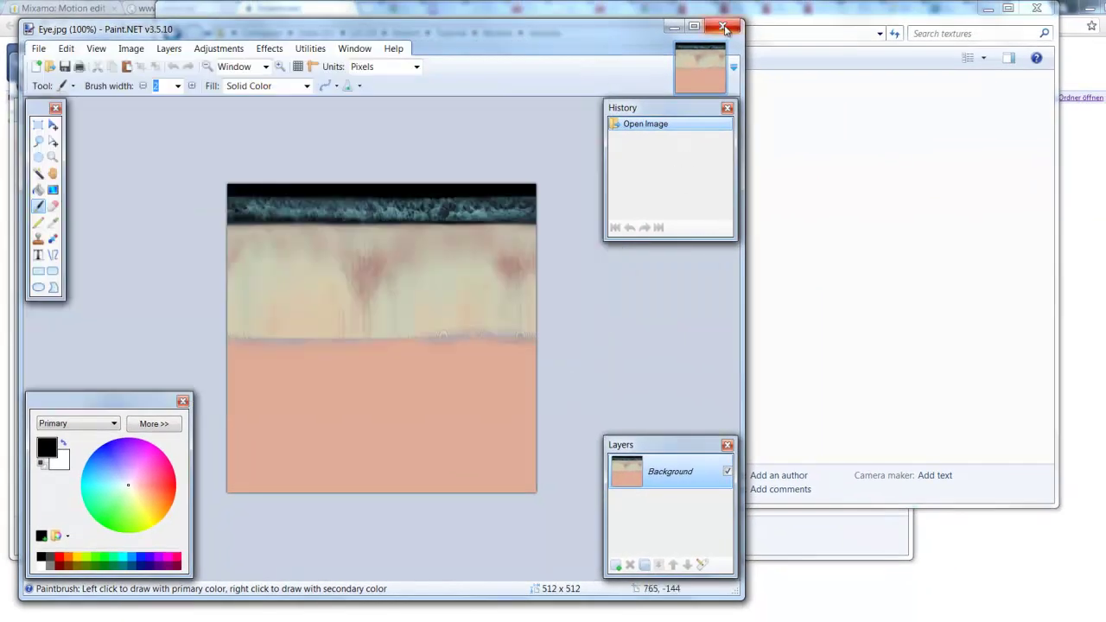
Step: Close the Eye image and reopen it in Paint.NET
left_click(724, 28)
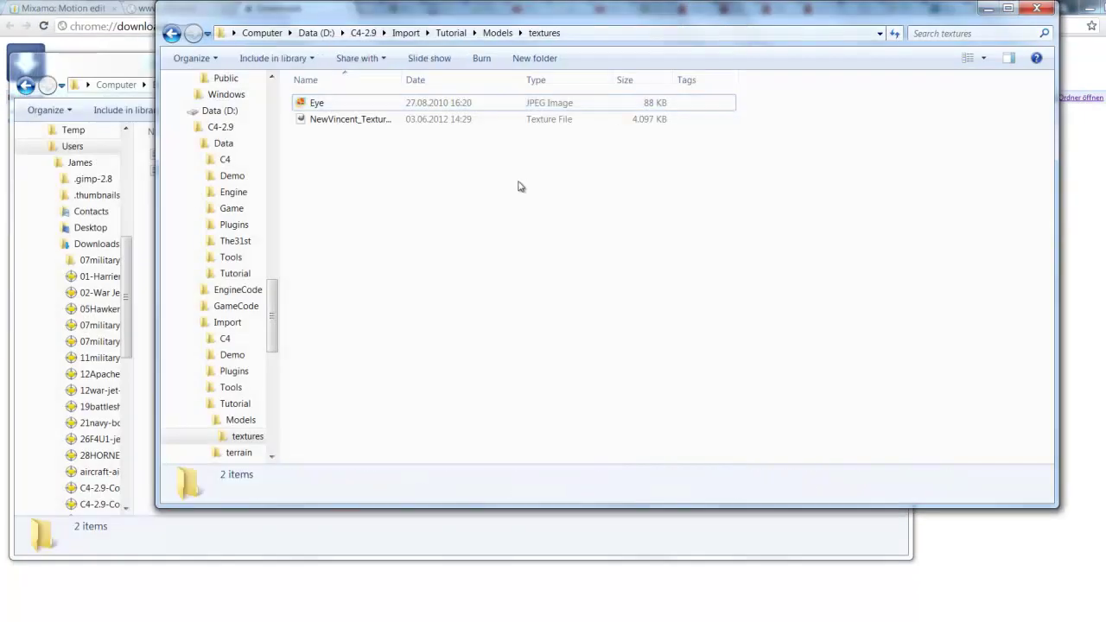
right_click(315, 105)
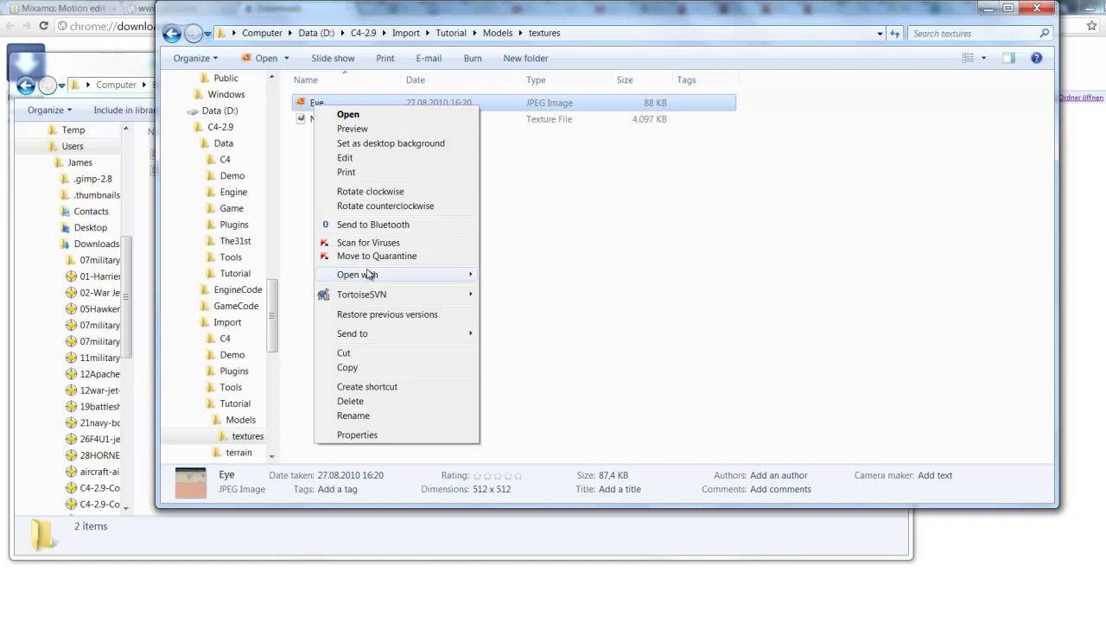
mouse_move(371, 276)
left_click(550, 309)
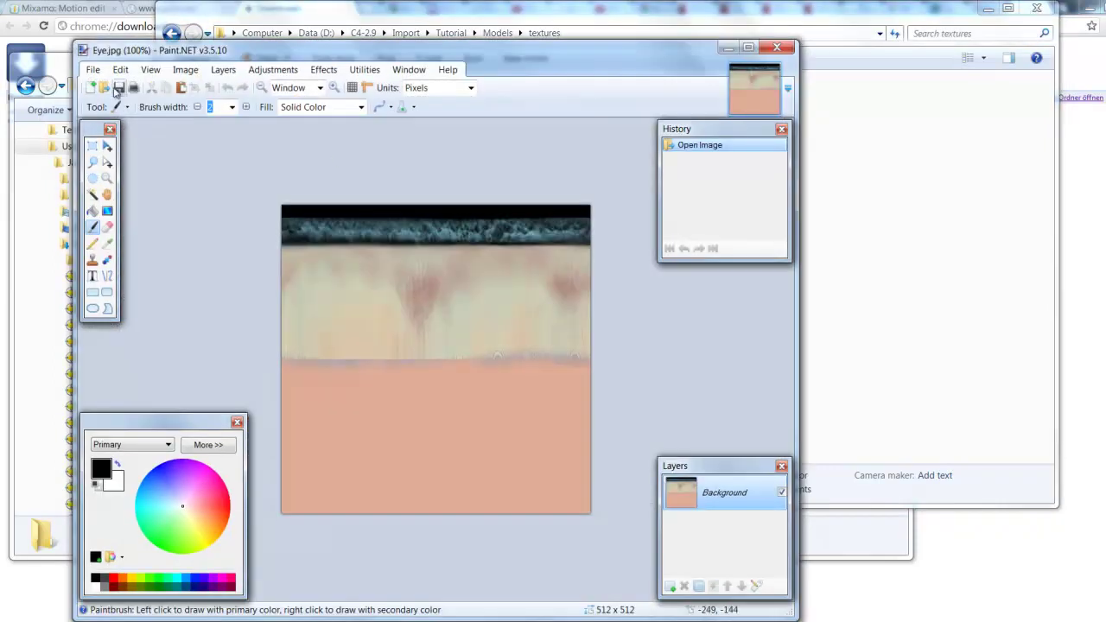
Step: Save the image as Eye.tga in TGA format and confirm the save configuration
left_click(93, 69)
left_click(122, 183)
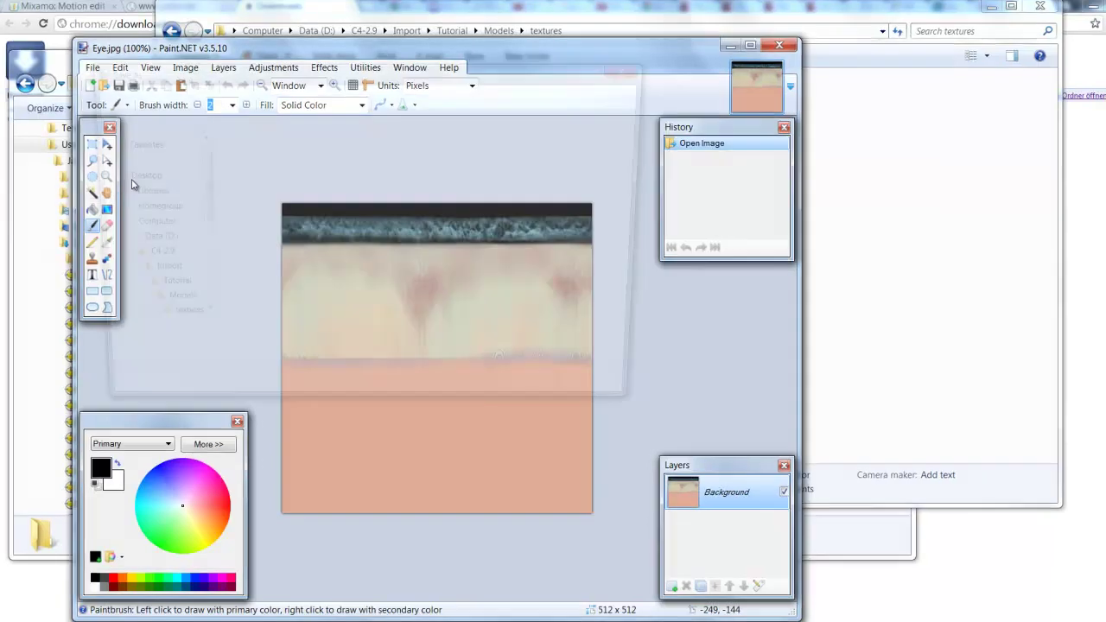
left_click(320, 250)
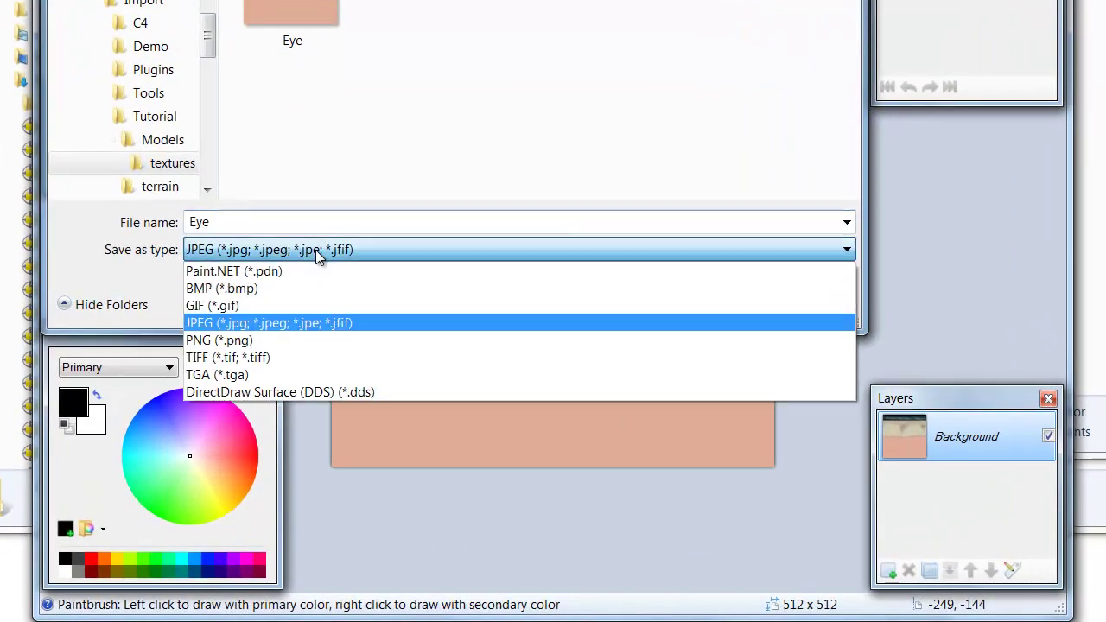
left_click(304, 376)
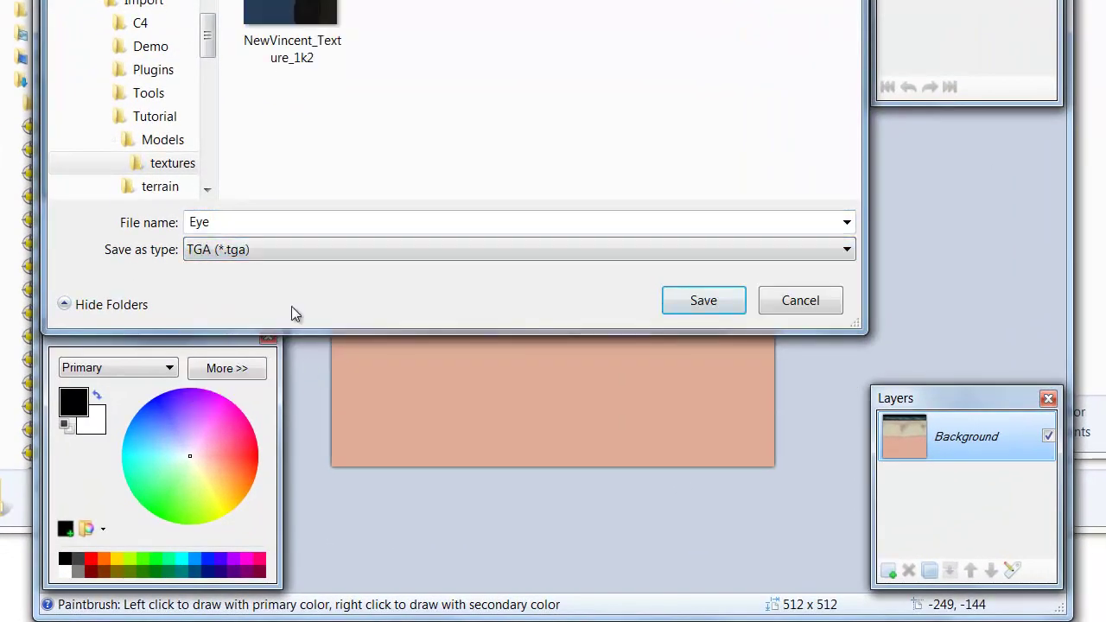
left_click(244, 228)
left_click(279, 224)
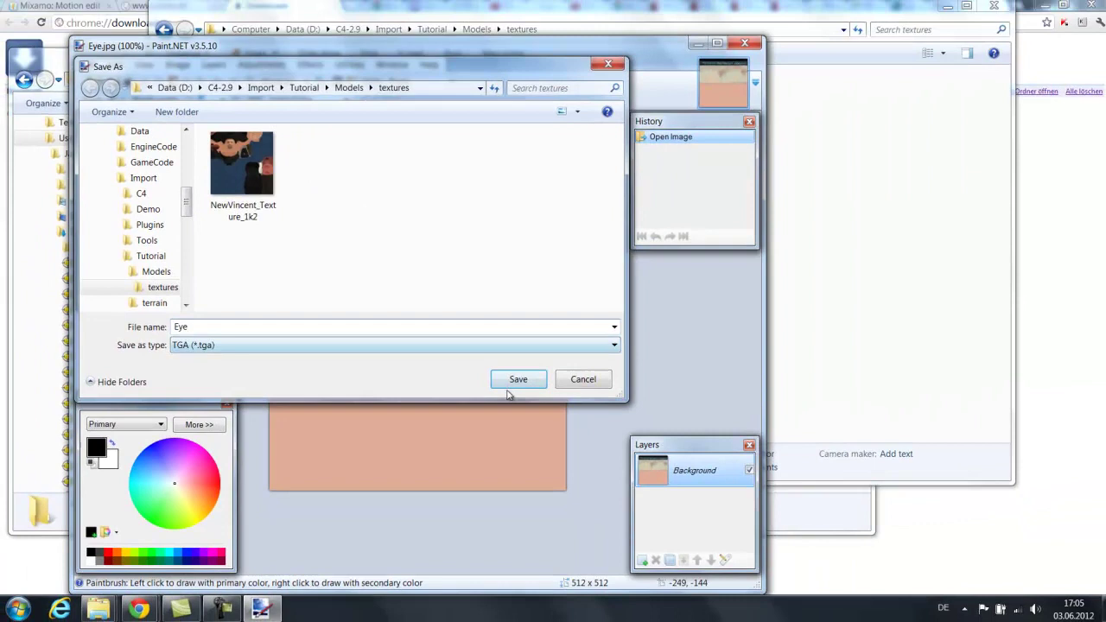
left_click(695, 304)
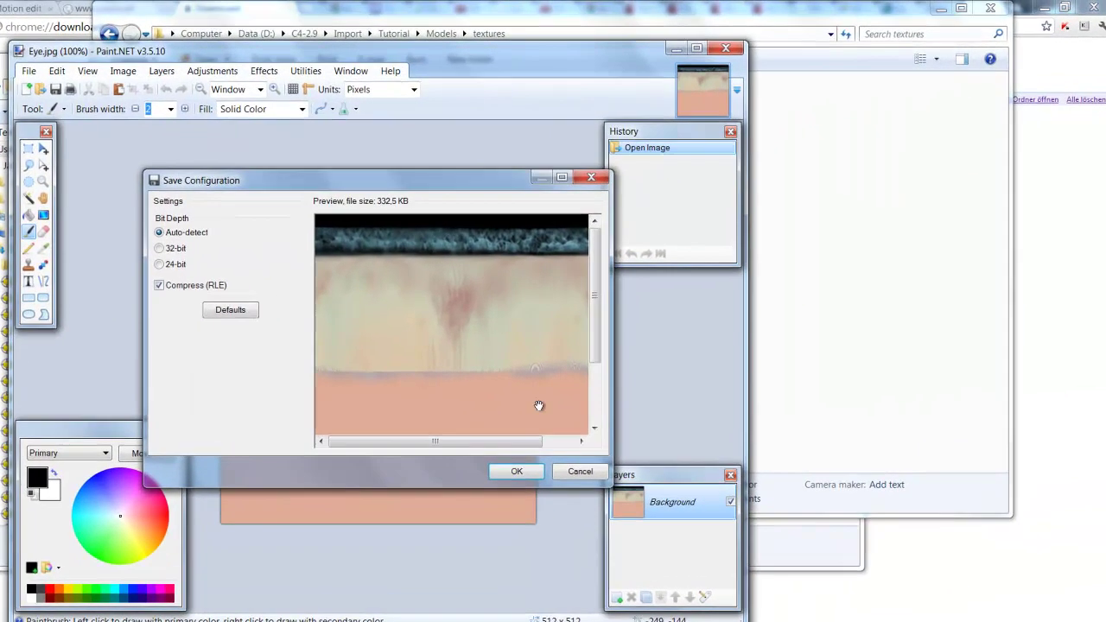
left_click(526, 473)
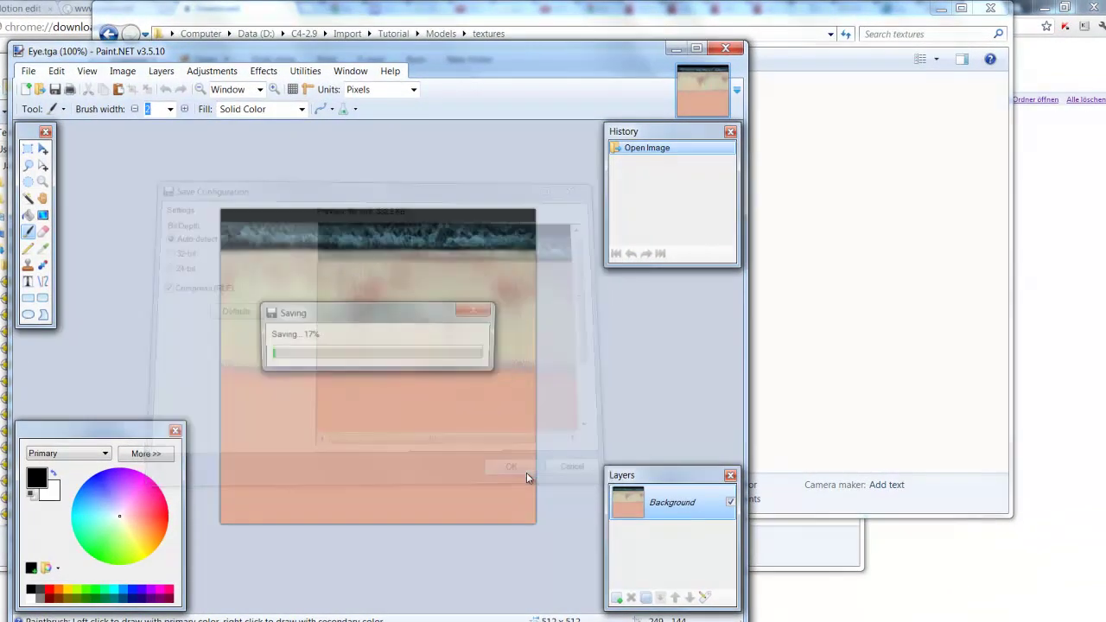
Step: Close Paint.NET, go up to the C4-2.9 folder and start C4Engine
left_click(726, 48)
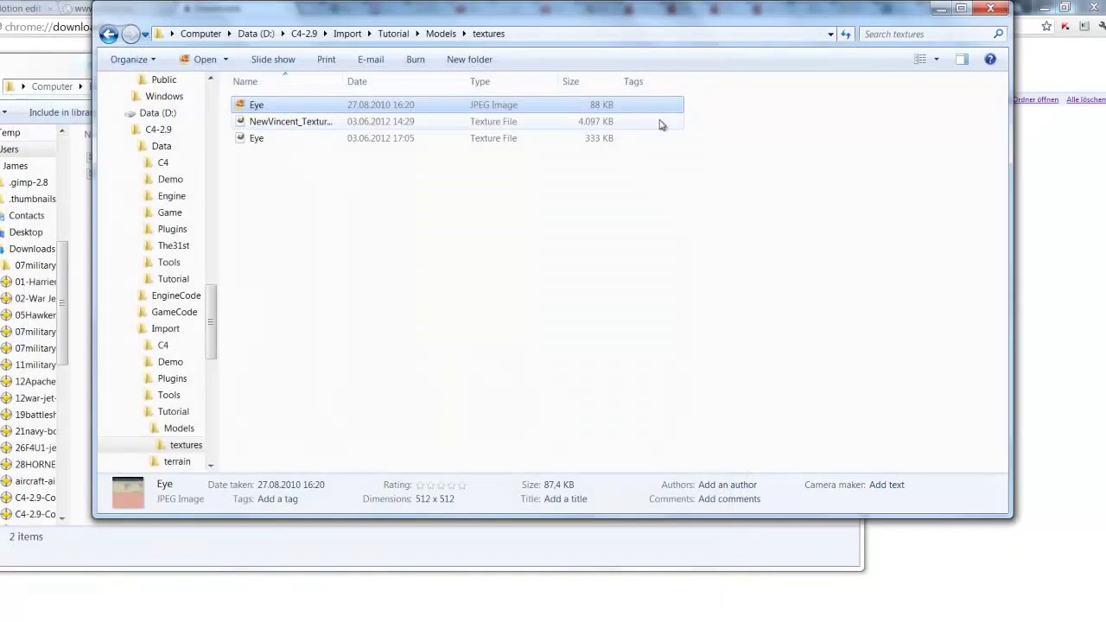
left_click(579, 211)
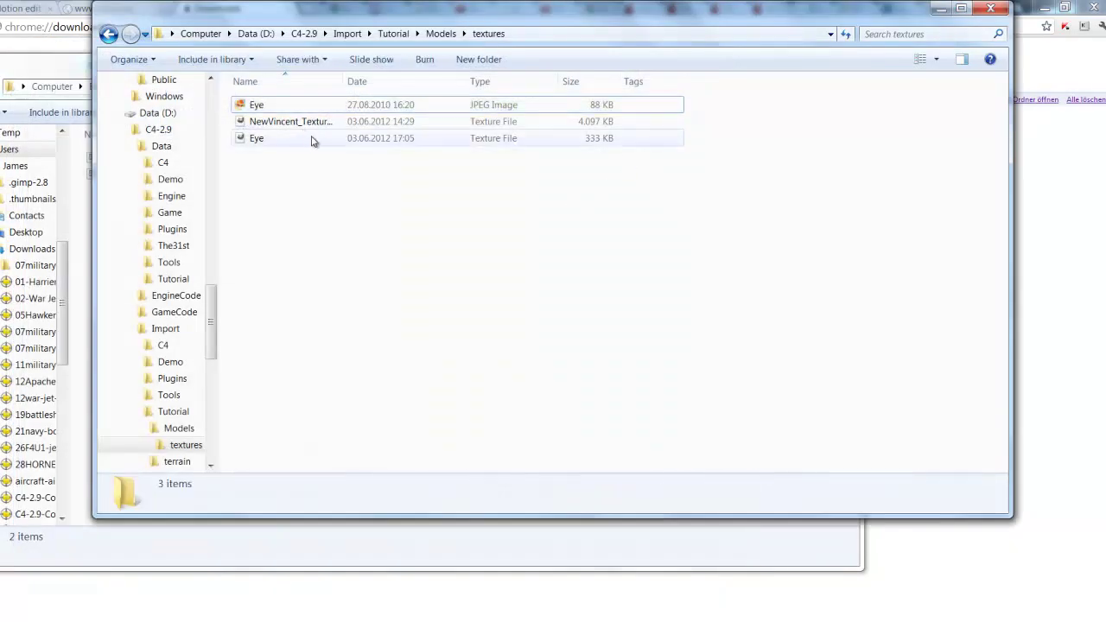
left_click(304, 33)
double_click(269, 322)
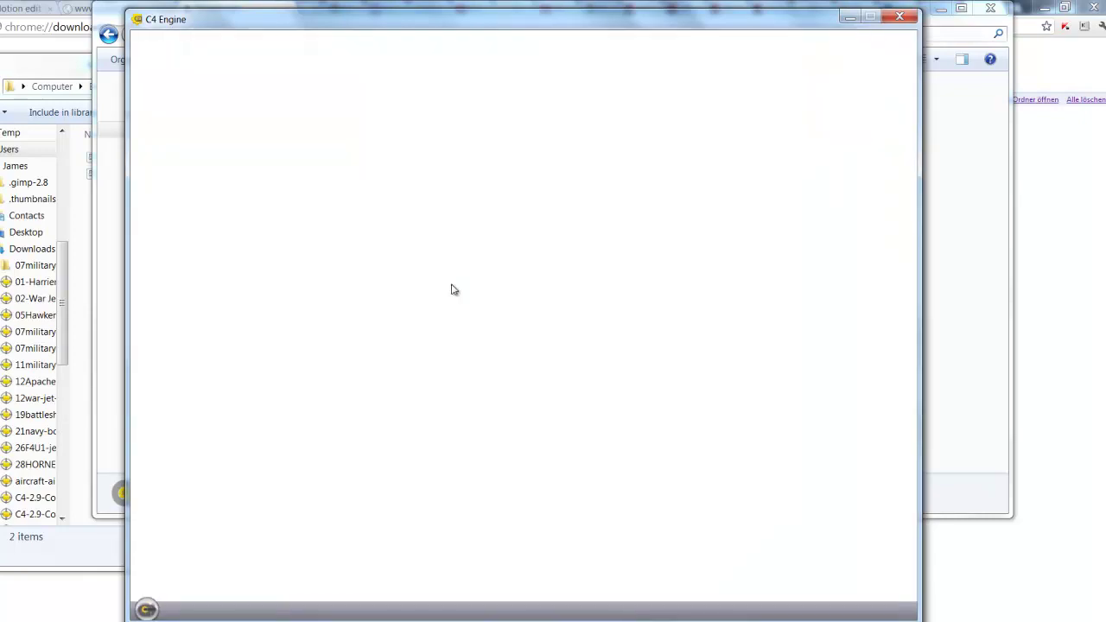
Step: Open the console and import Eye.tga as a texture with default settings
key("grave")
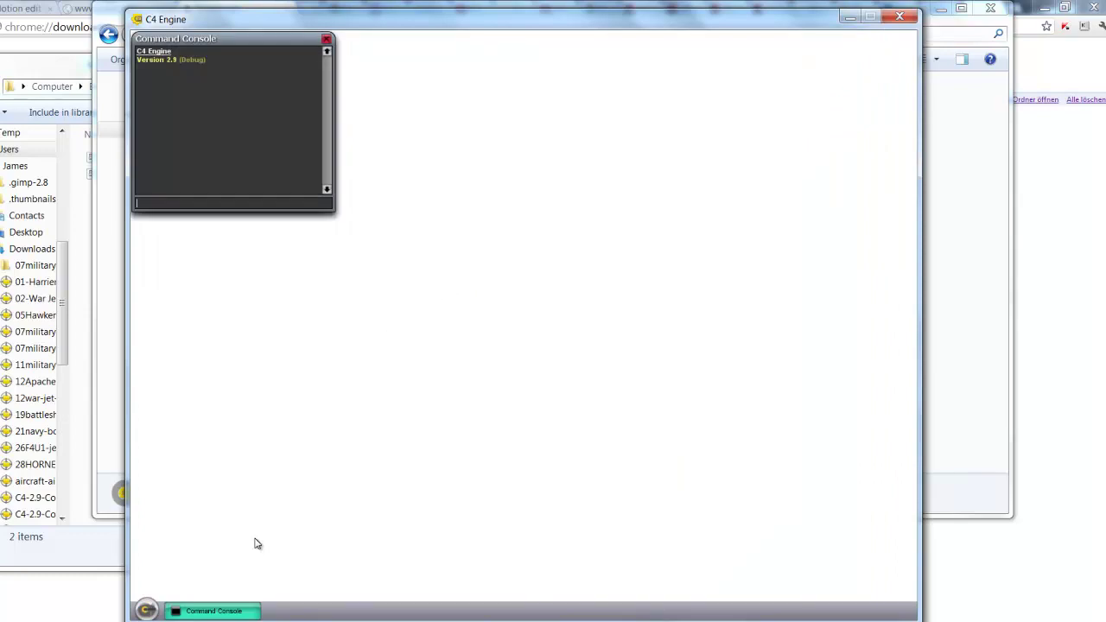
left_click(147, 611)
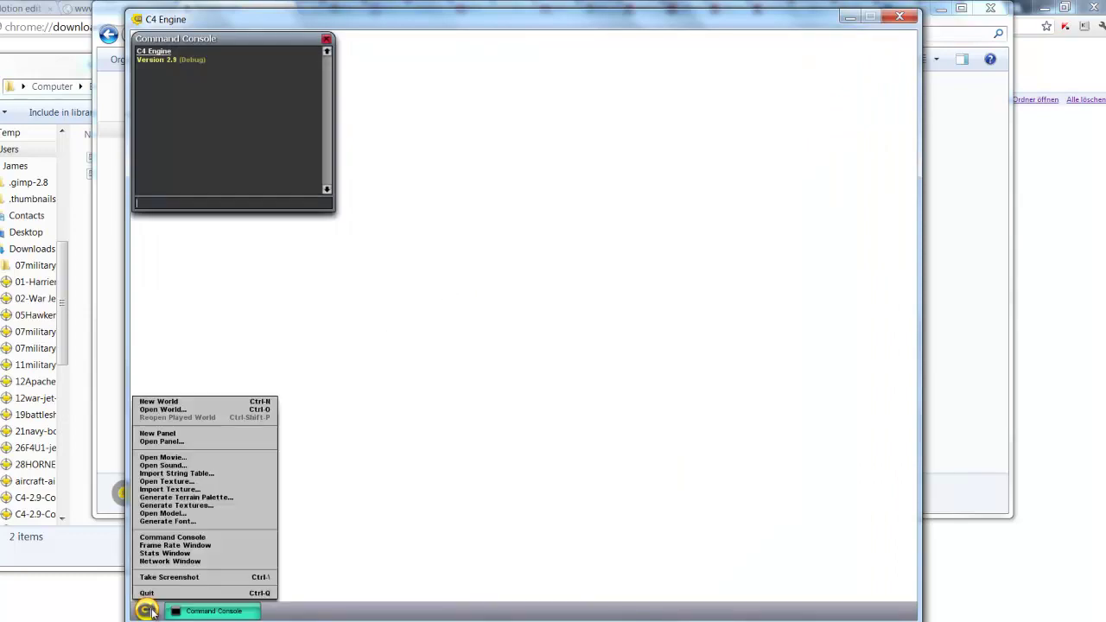
left_click(198, 490)
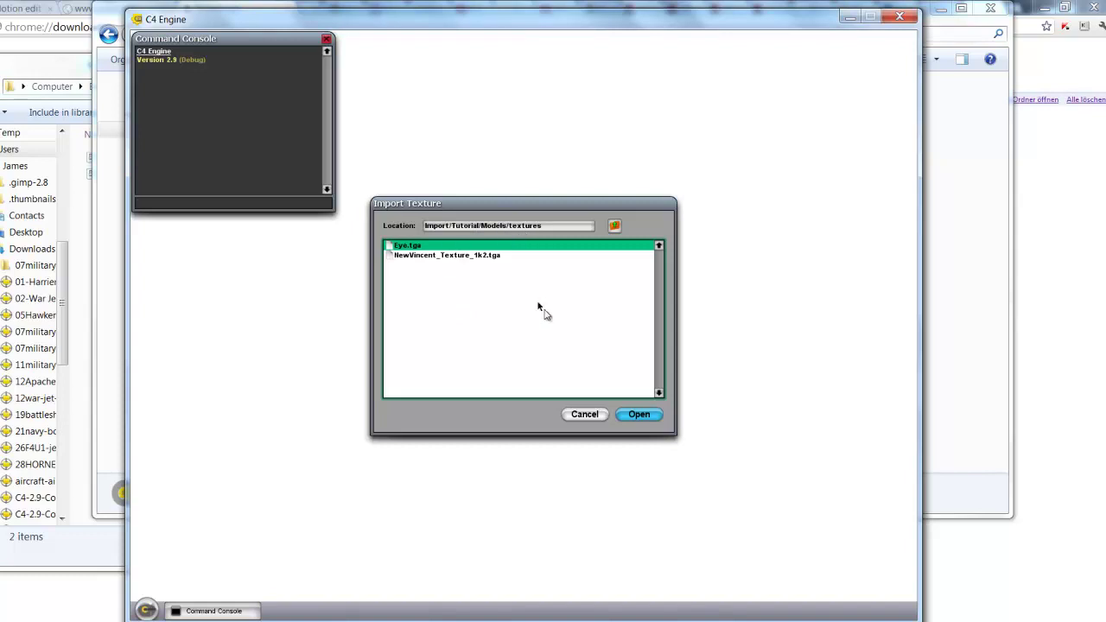
left_click(638, 415)
left_click(664, 467)
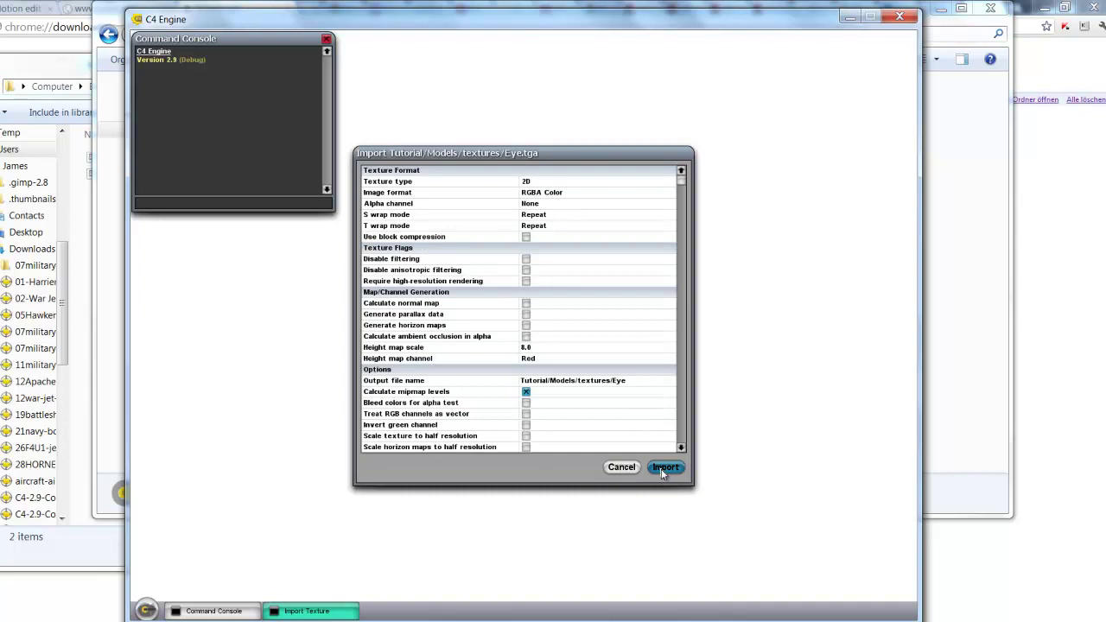
Step: Import NewVincent_Texture_1k2.tga as a texture with default settings
left_click(146, 610)
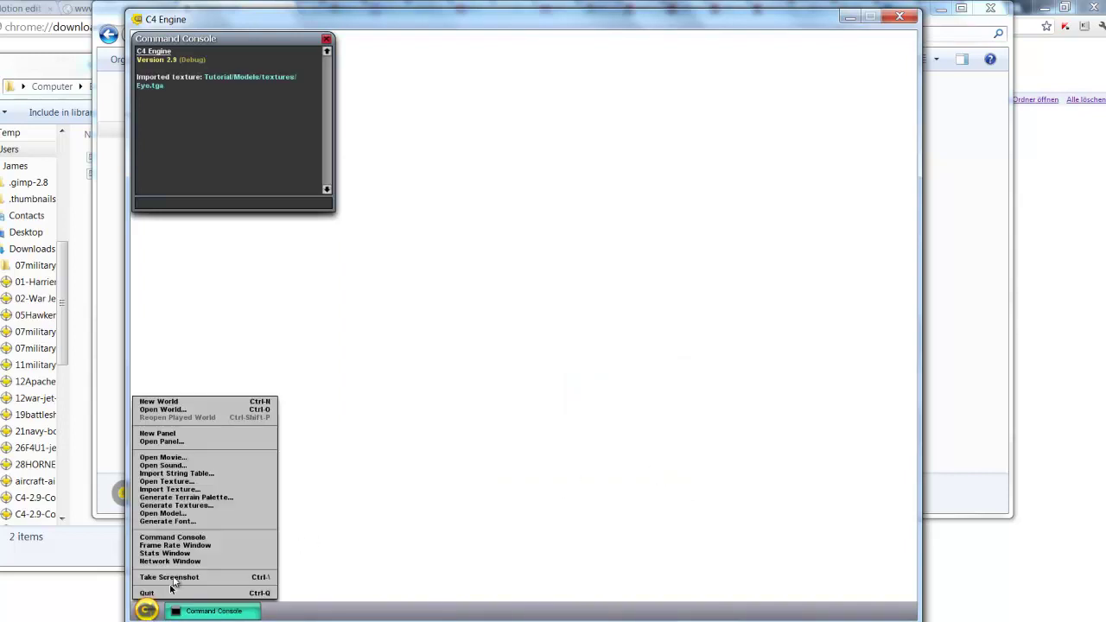
left_click(198, 490)
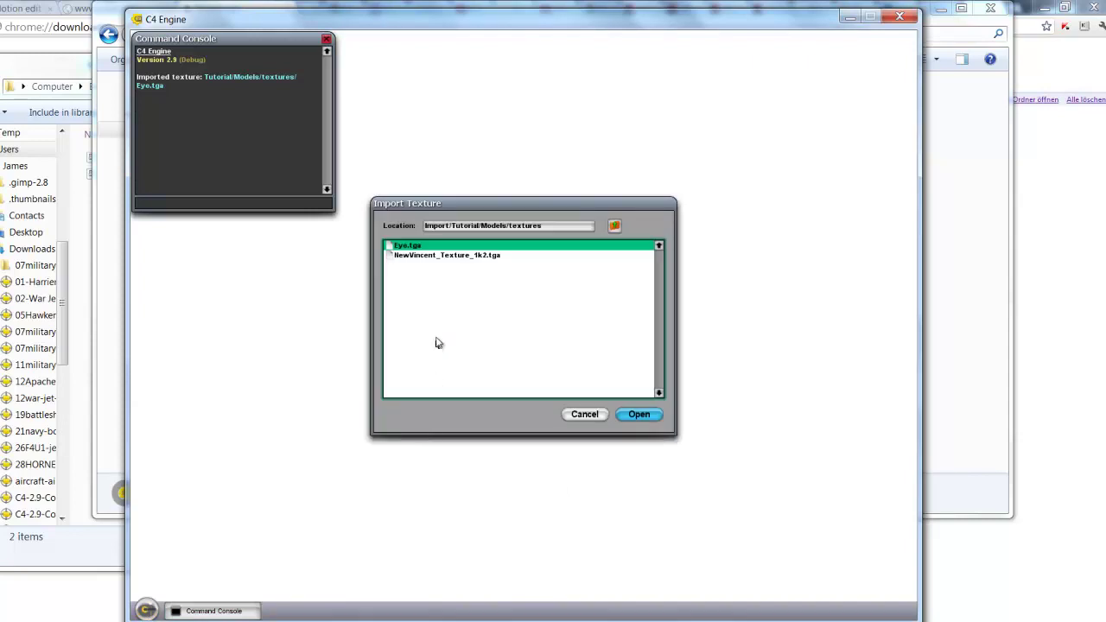
left_click(452, 256)
left_click(631, 415)
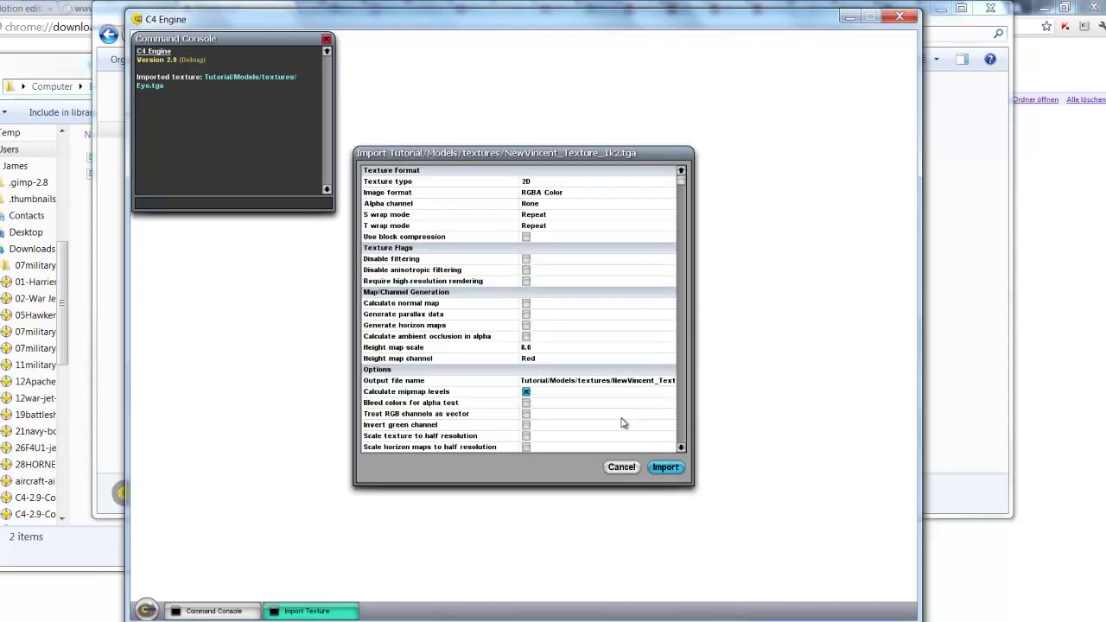
left_click(664, 467)
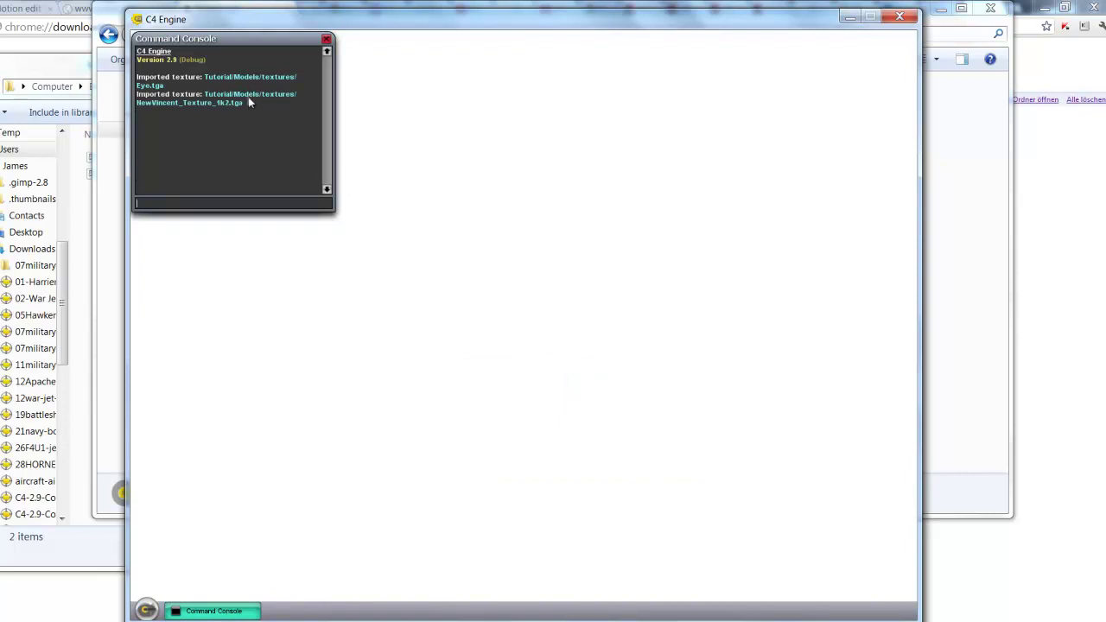
Step: Create a new world and import t-pose_2.dae with Merge materials unchecked
left_click(146, 610)
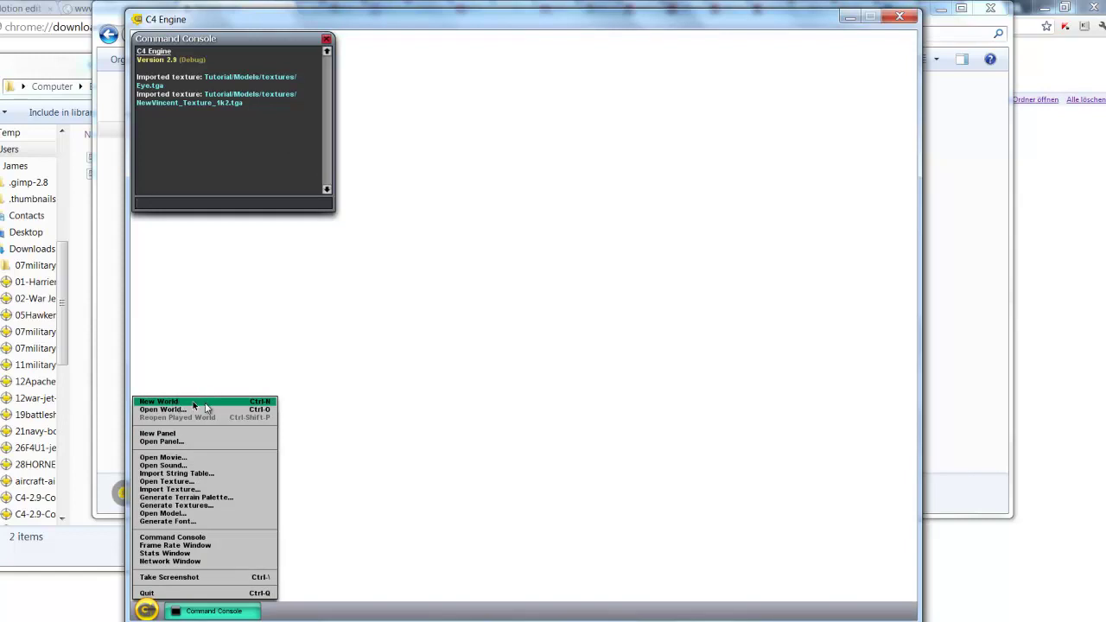
left_click(238, 403)
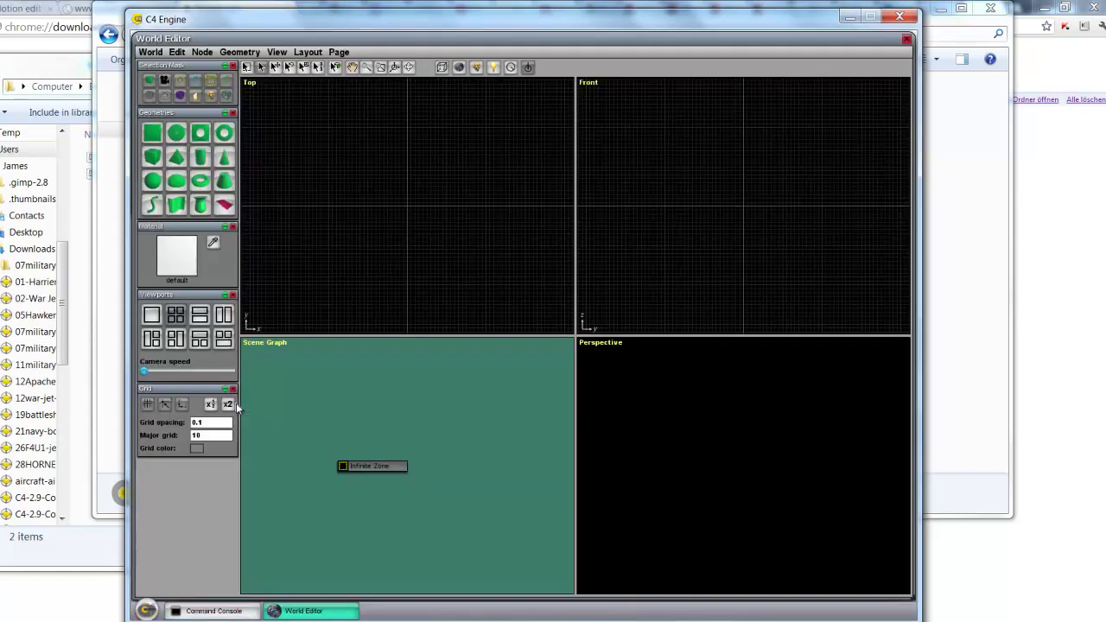
left_click(145, 53)
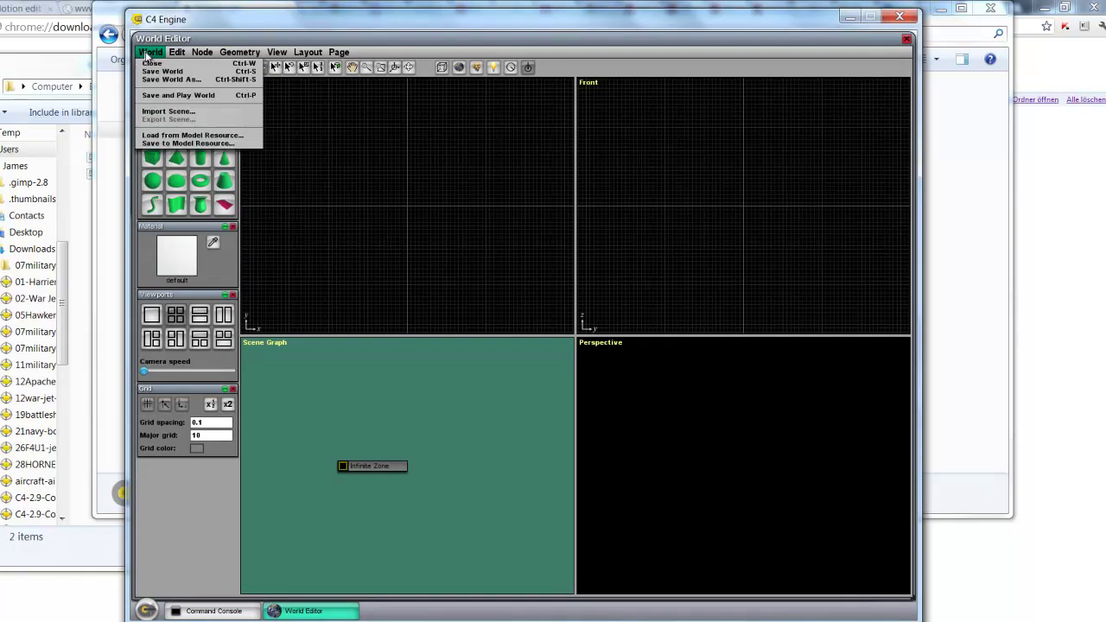
left_click(169, 111)
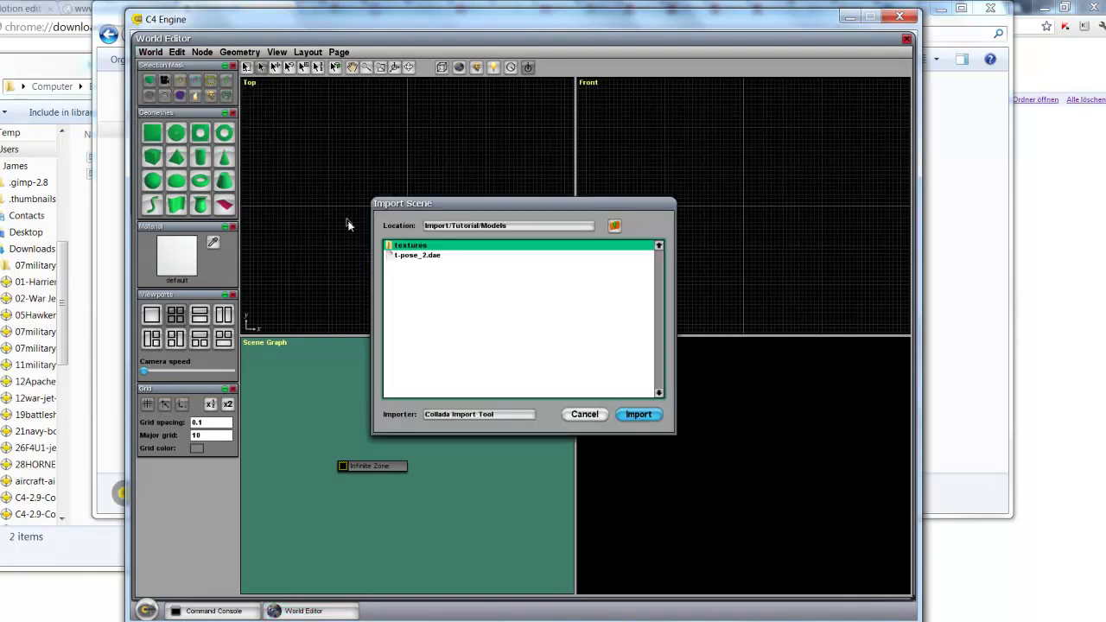
left_click(397, 255)
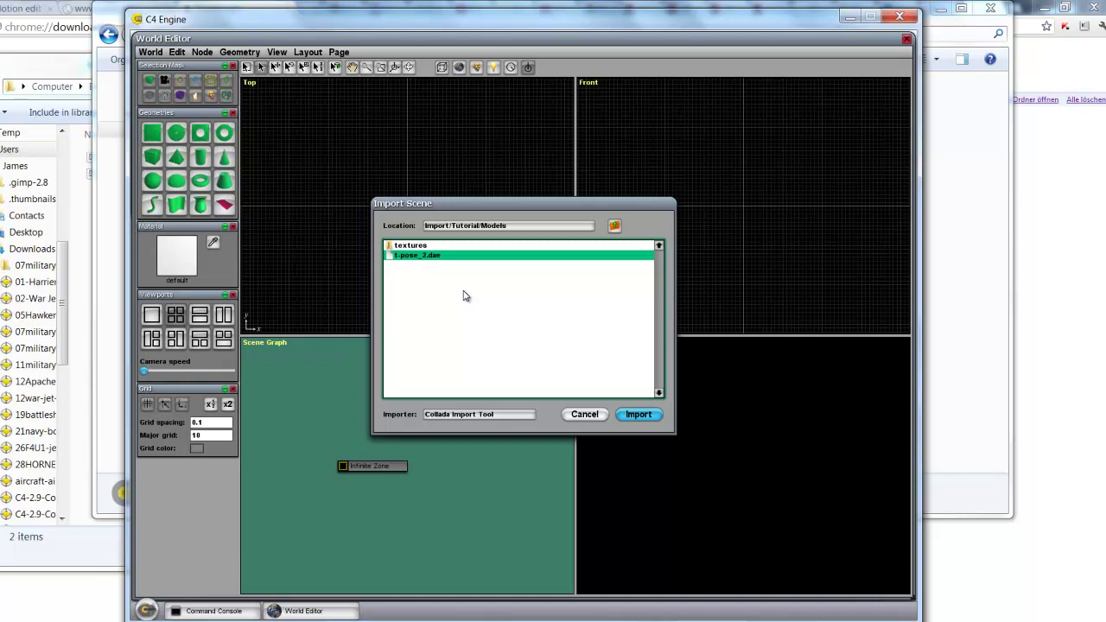
left_click(637, 415)
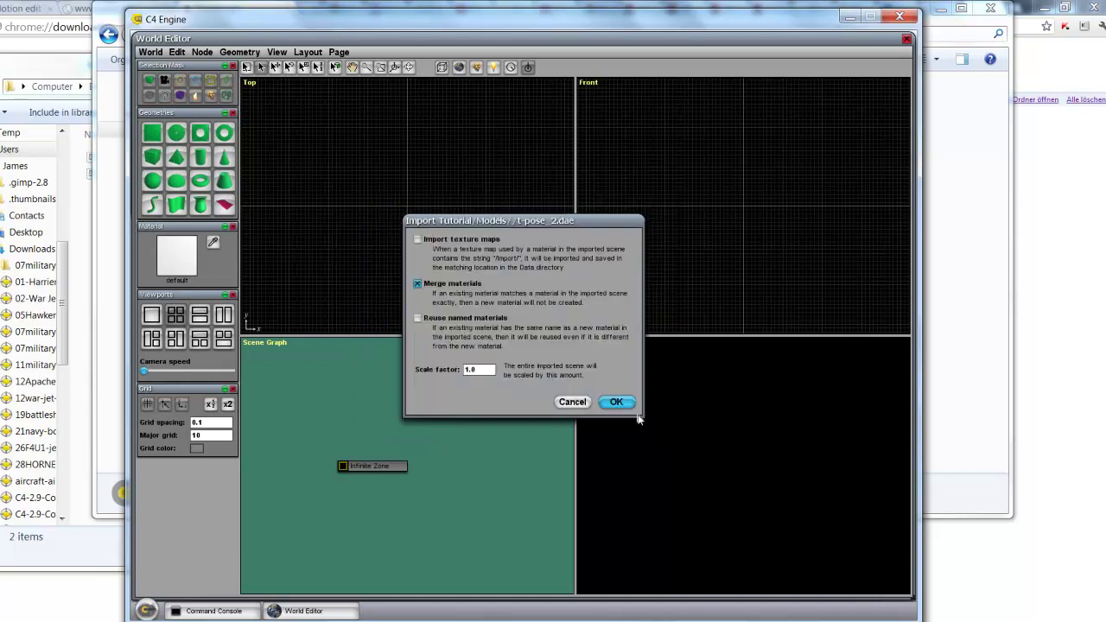
left_click(467, 283)
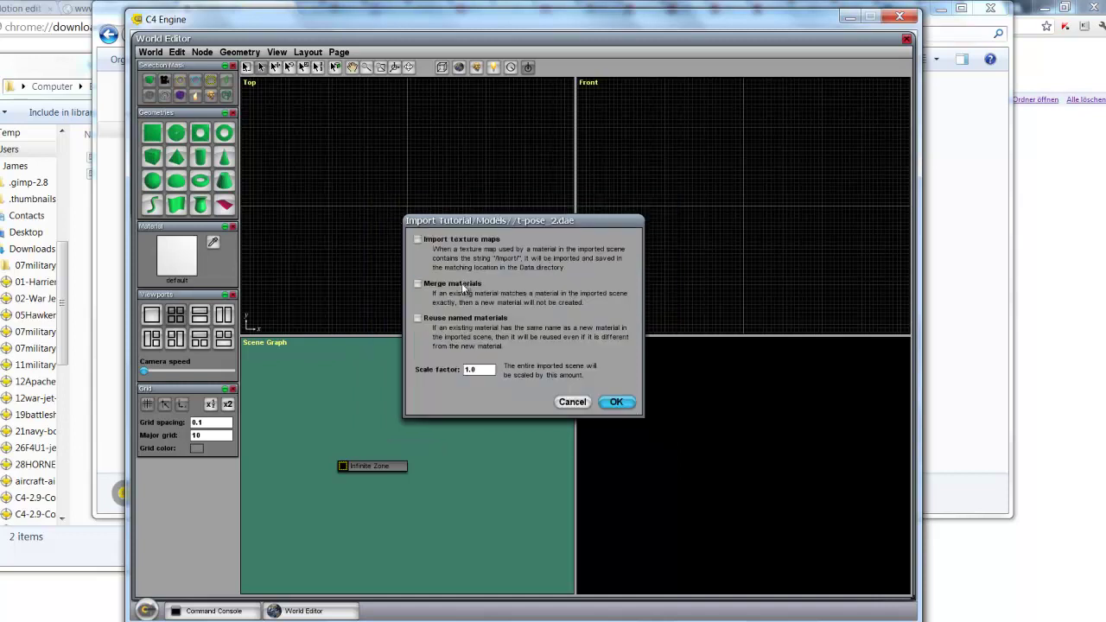
left_click(622, 406)
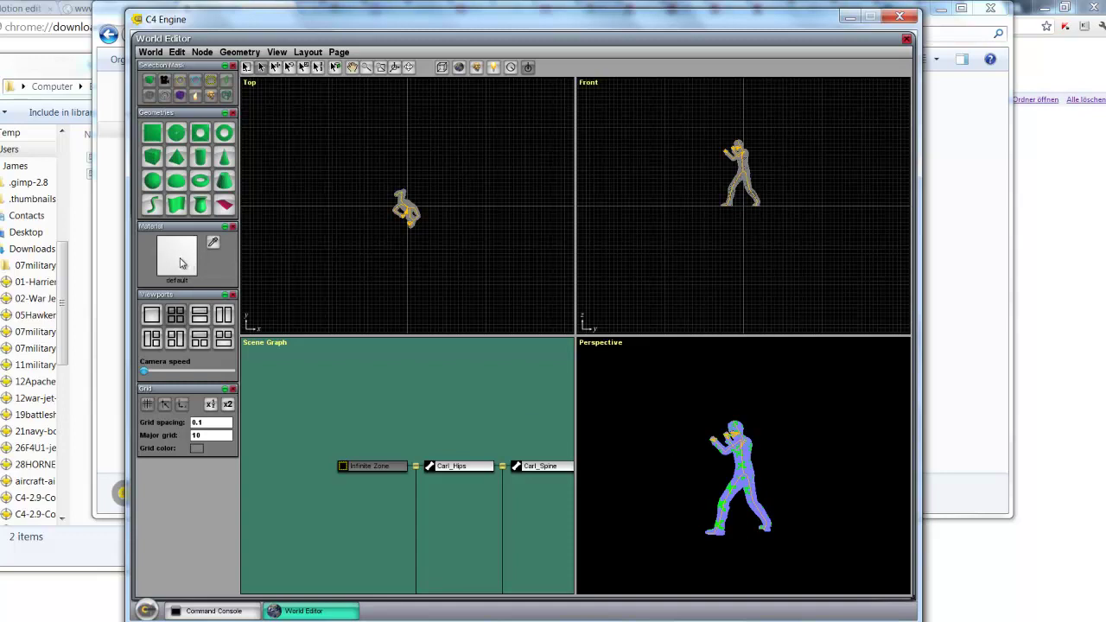
Step: In Material Manager, set the blue gradient material's primary texture map to Eye
double_click(181, 262)
left_click(345, 176)
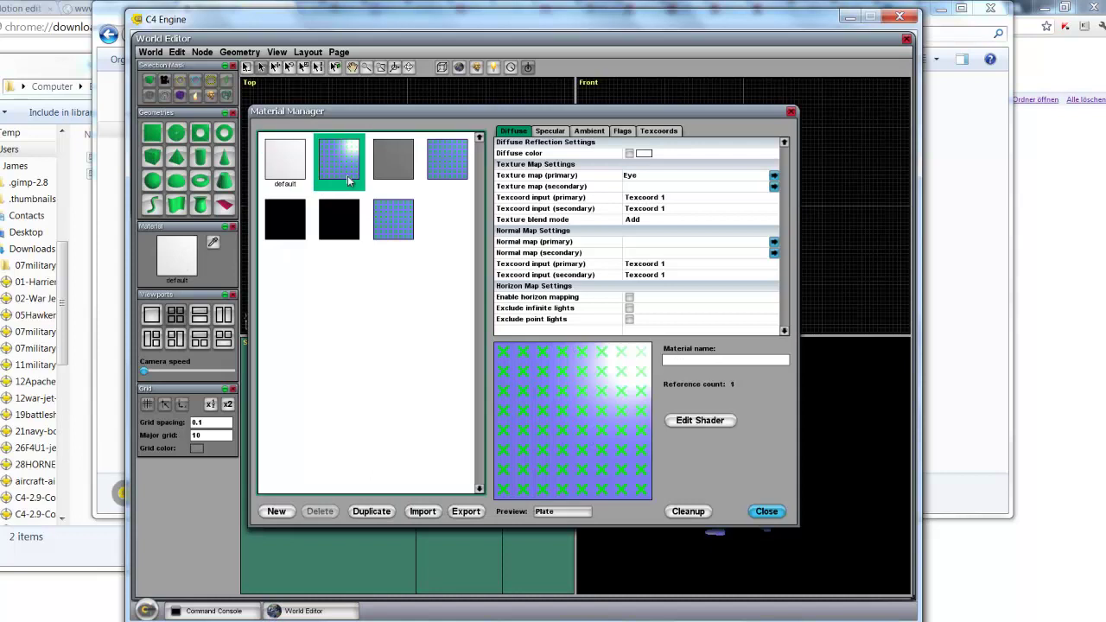
left_click(435, 161)
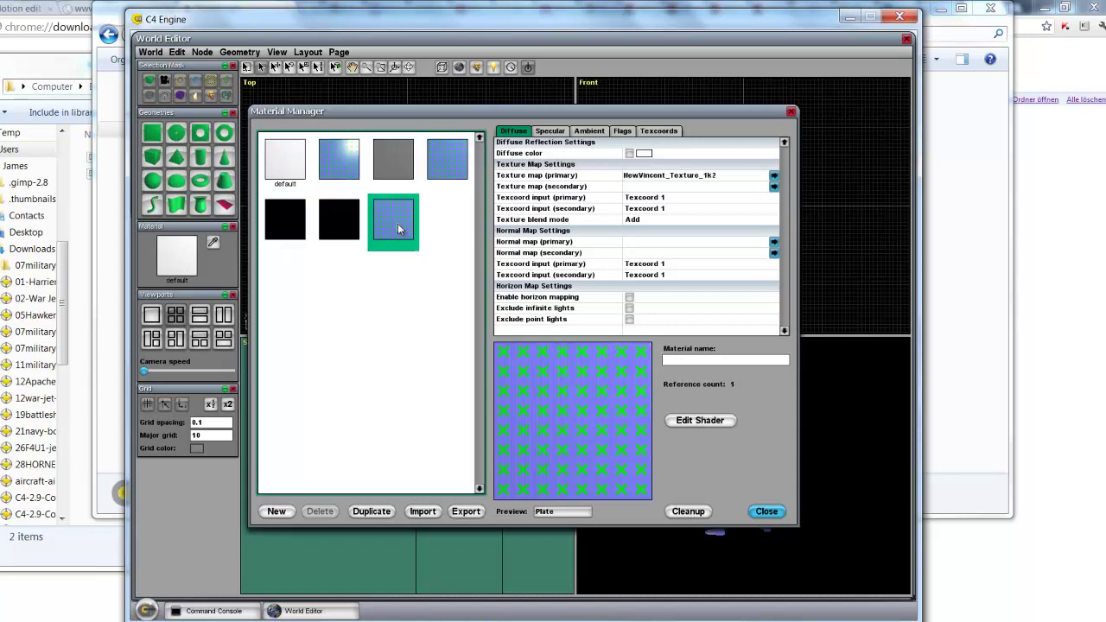
left_click(355, 164)
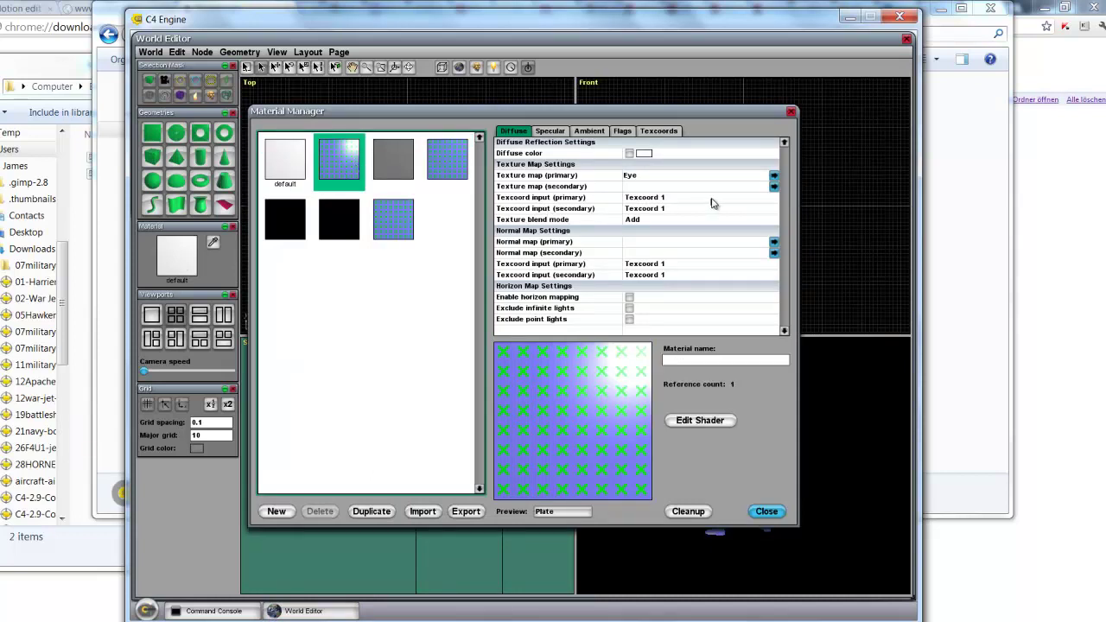
left_click(774, 177)
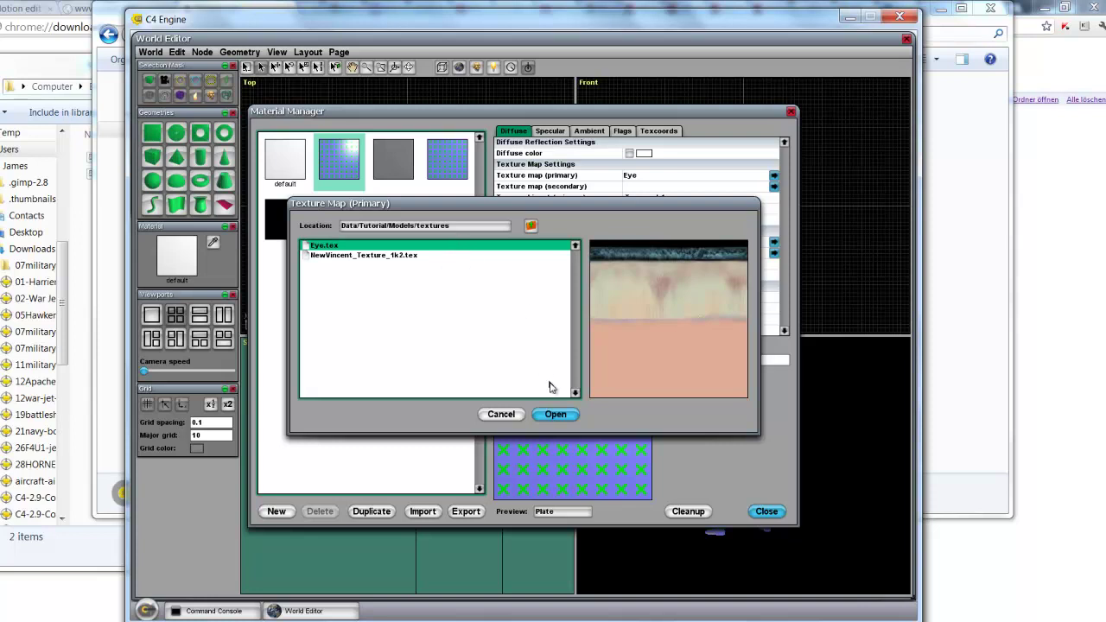
left_click(533, 226)
double_click(372, 248)
left_click(563, 415)
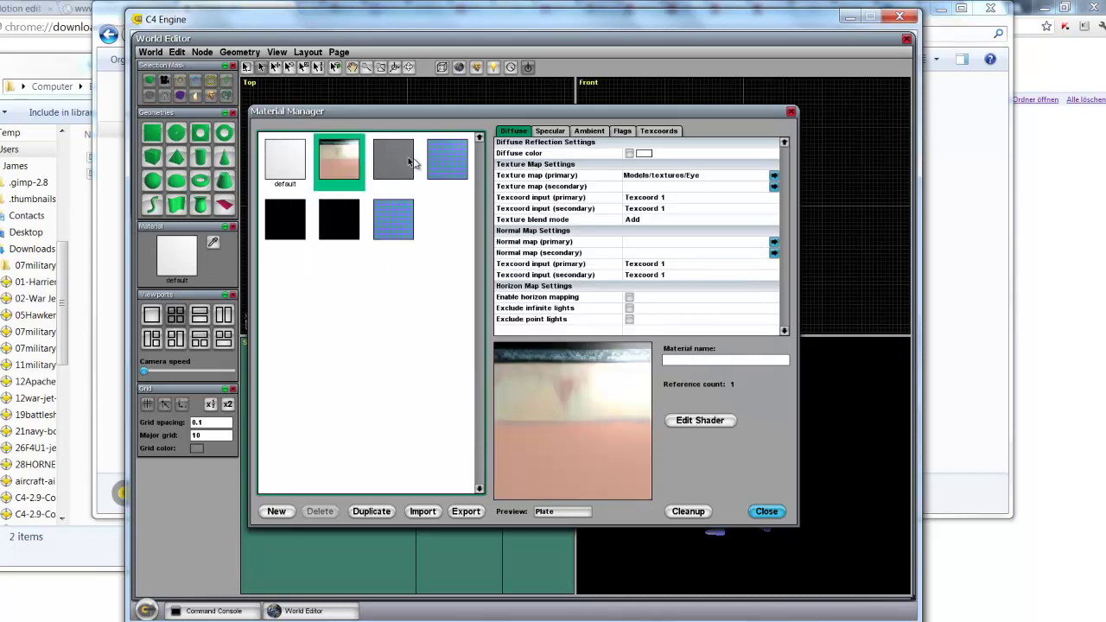
Step: Give the two remaining blue materials NewVincent_Texture_1k2 as their primary texture map
left_click(440, 161)
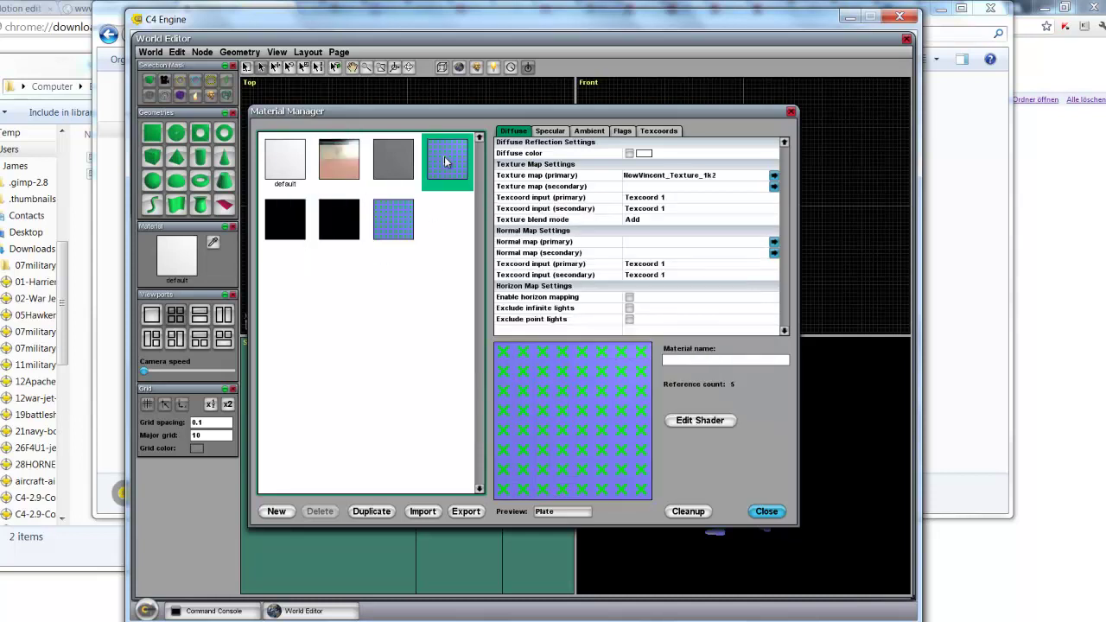
left_click(773, 178)
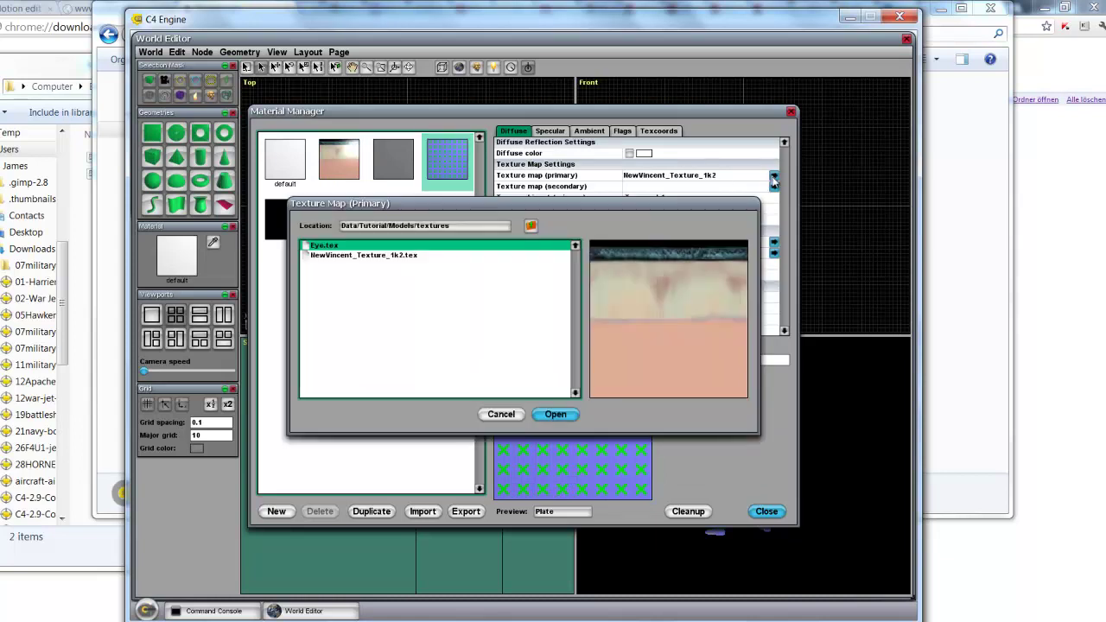
left_click(457, 256)
left_click(556, 415)
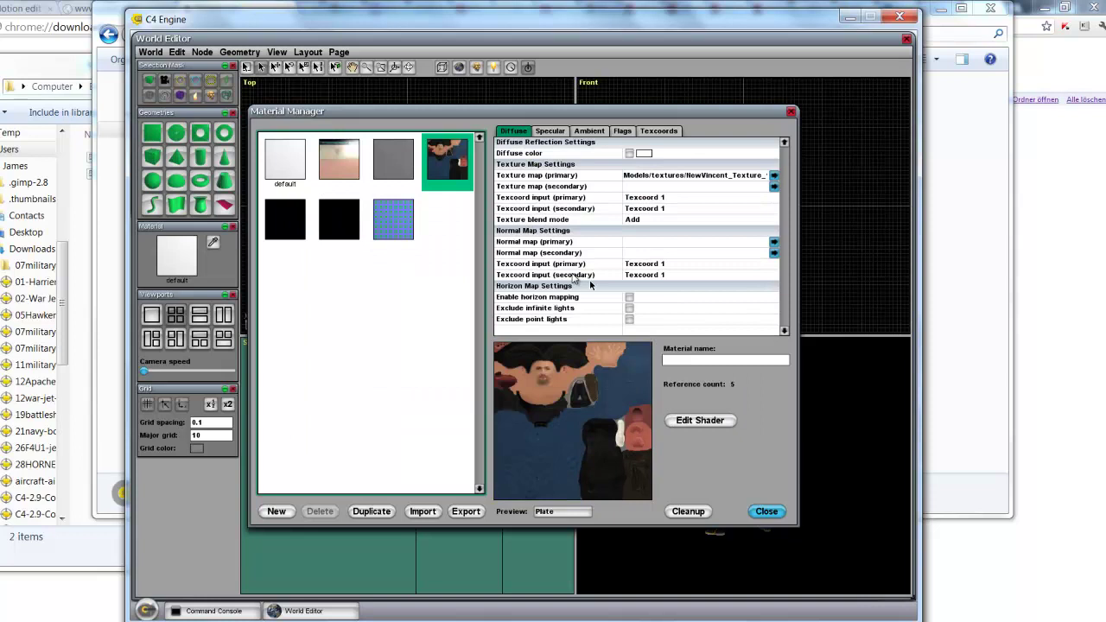
left_click(400, 229)
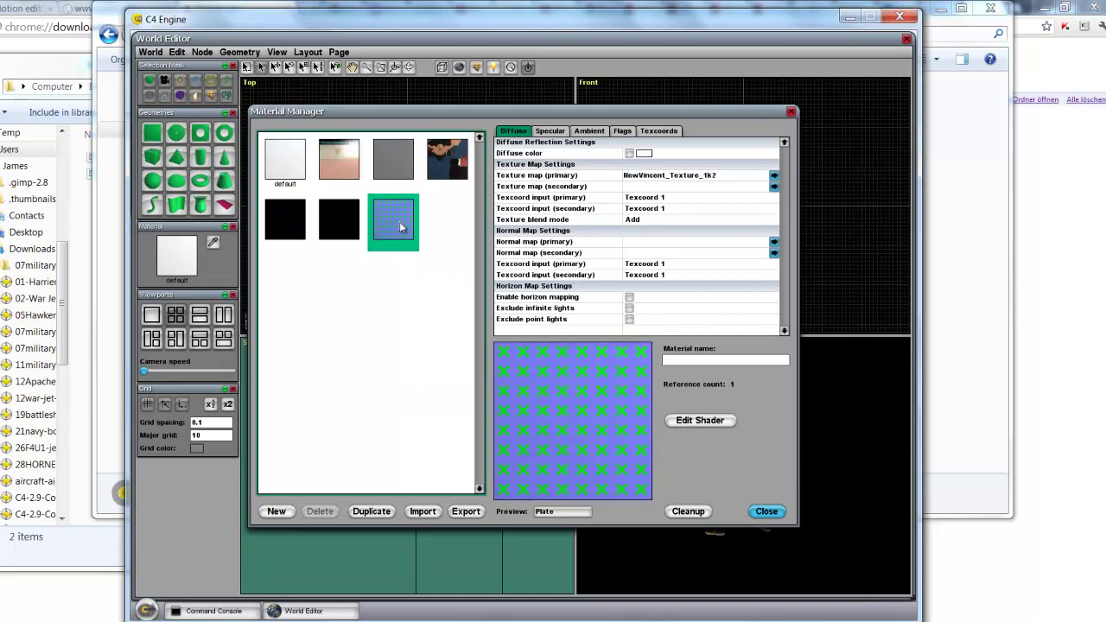
left_click(775, 178)
left_click(430, 257)
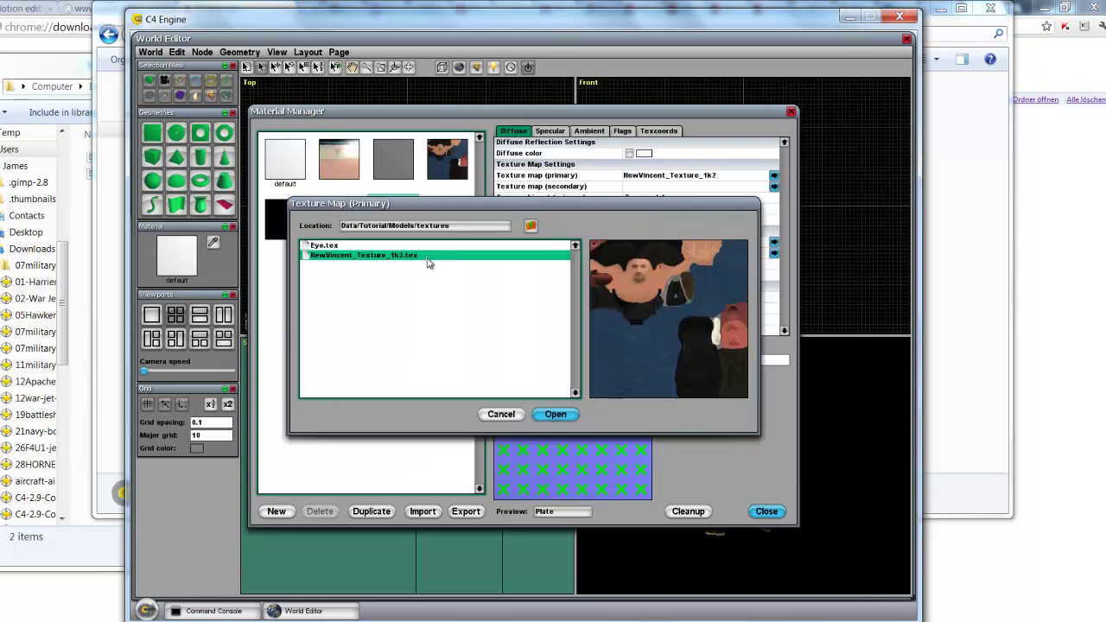
left_click(555, 414)
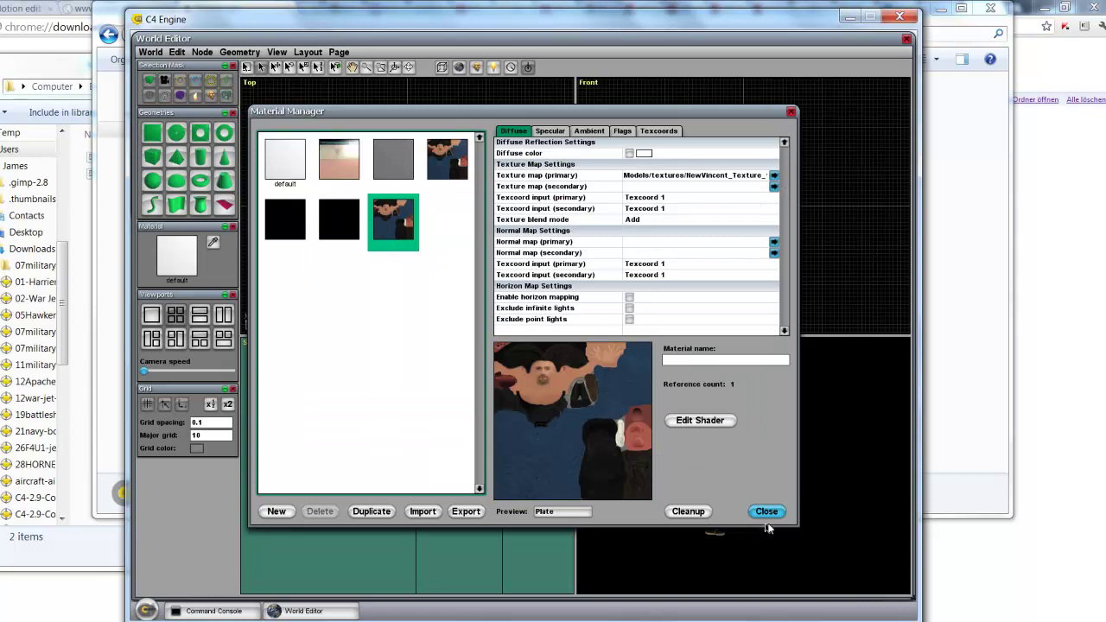
Step: Close Material Manager and fly the perspective camera around the textured boxer with W/A/S/D
left_click(767, 511)
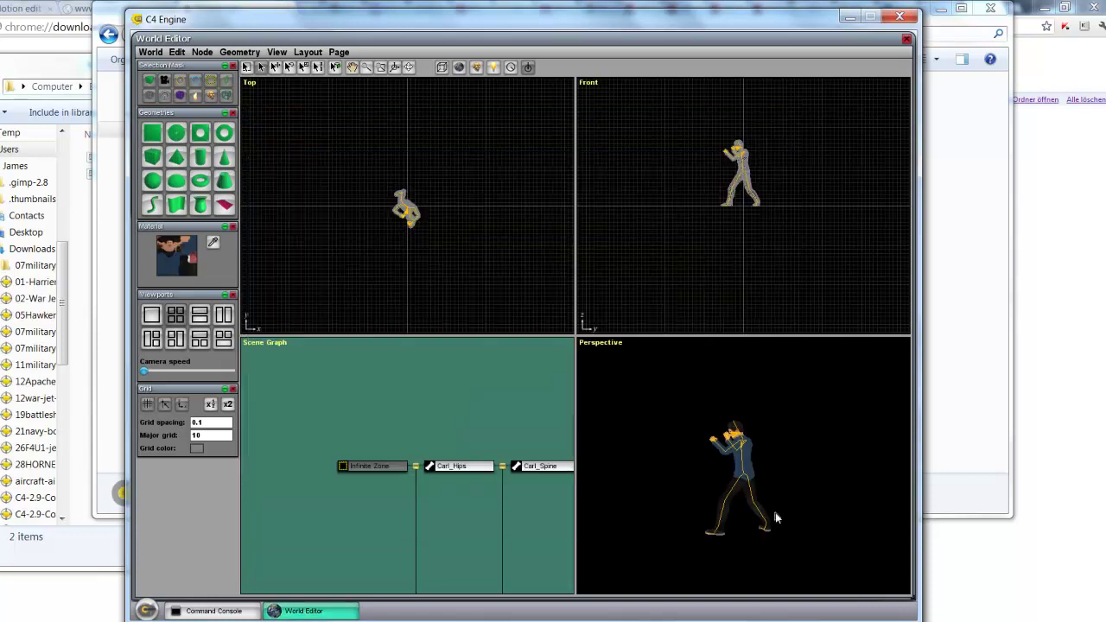
key("a")
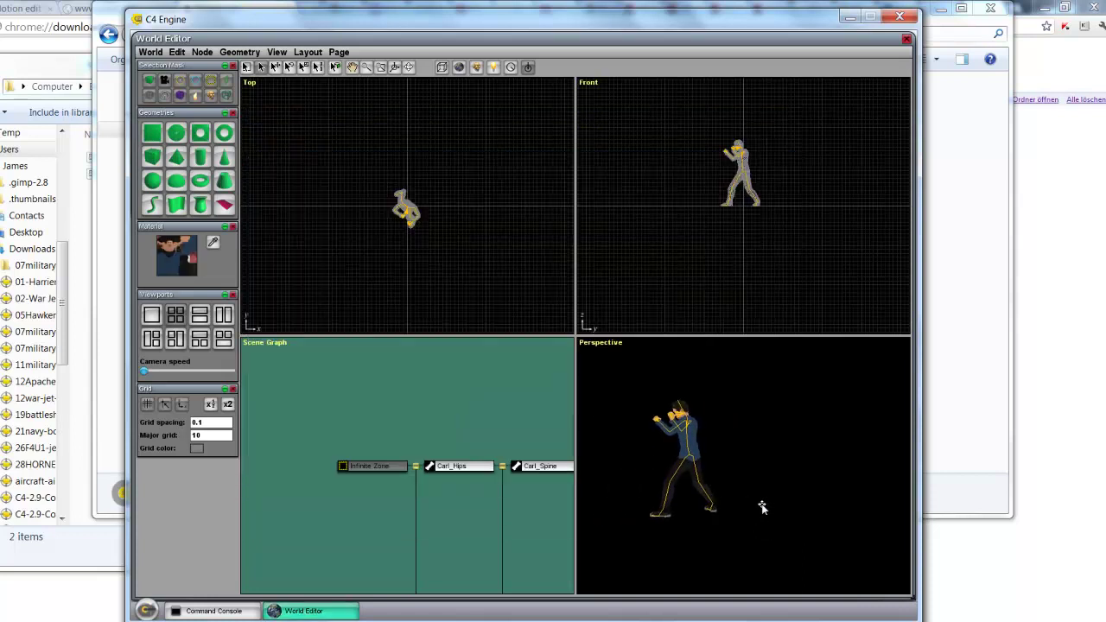
key("d")
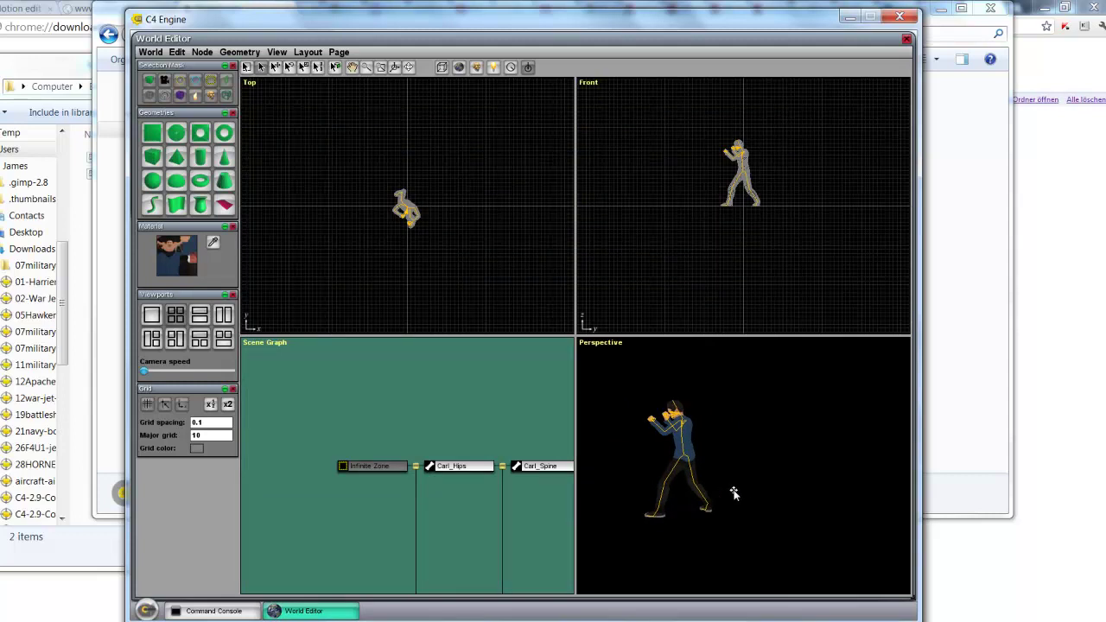
key("a")
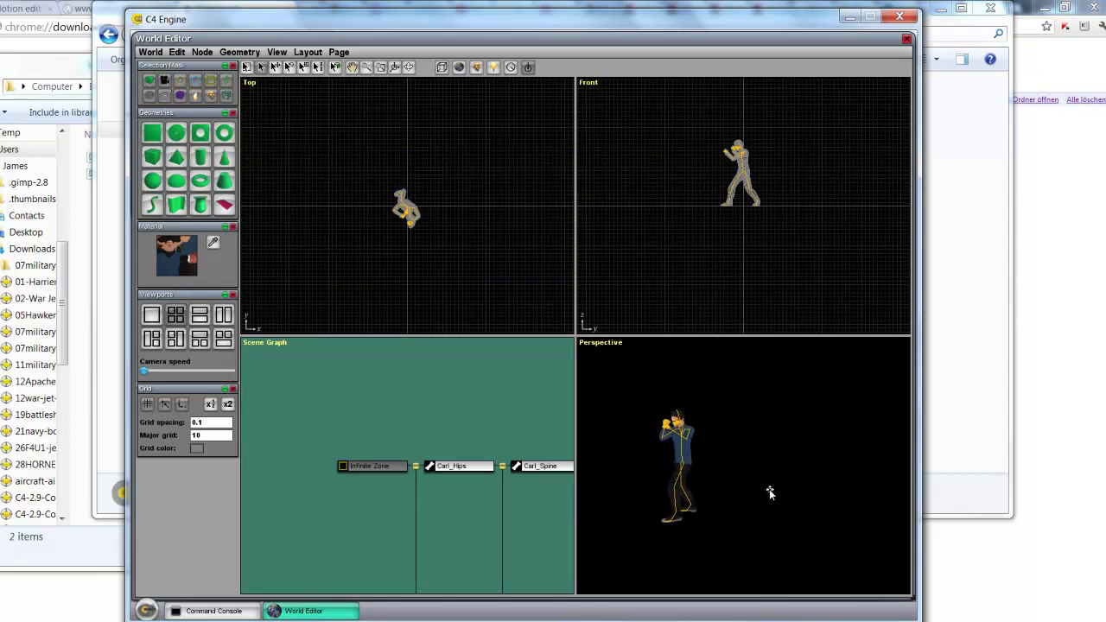
key("w")
key("a")
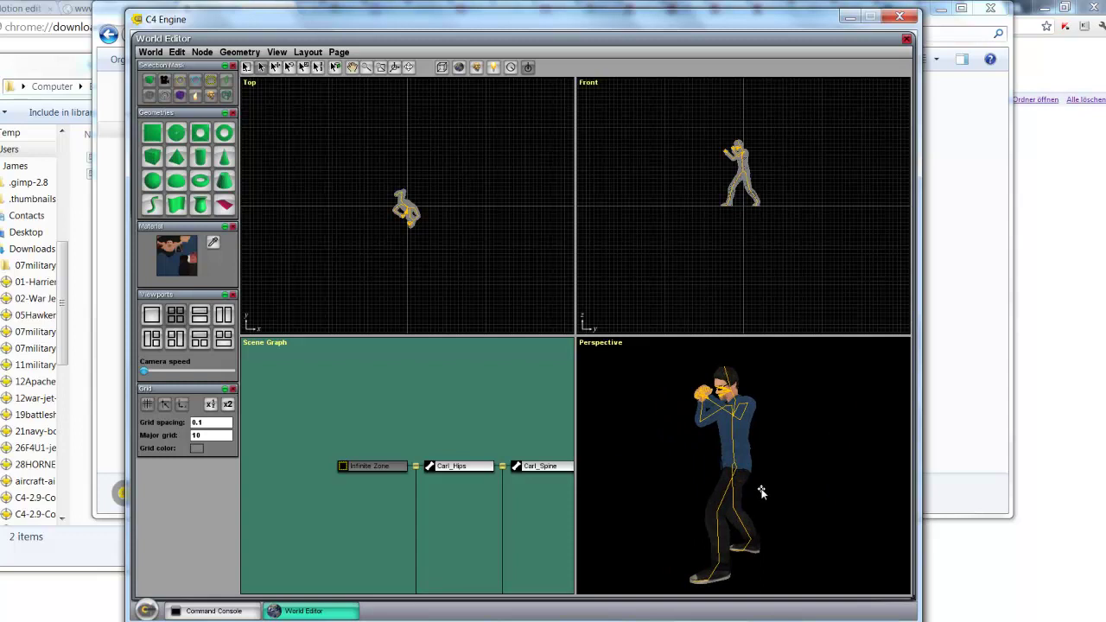
key("d")
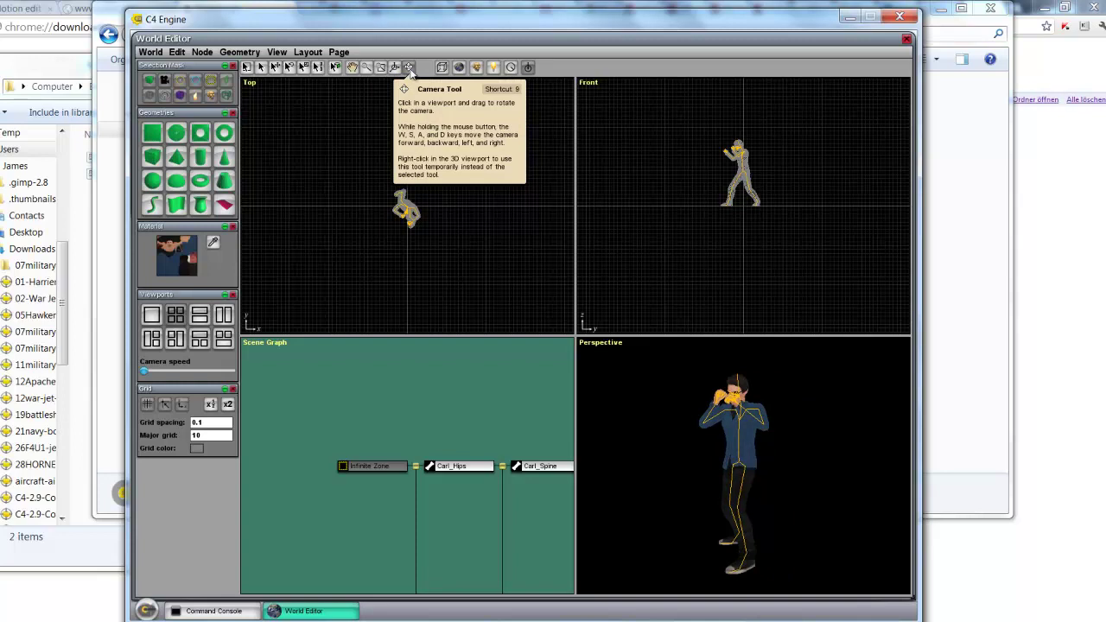
Step: Export the textured boxer as a model resource, replacing boxer.mdl in the Models folder
key("a")
key("d")
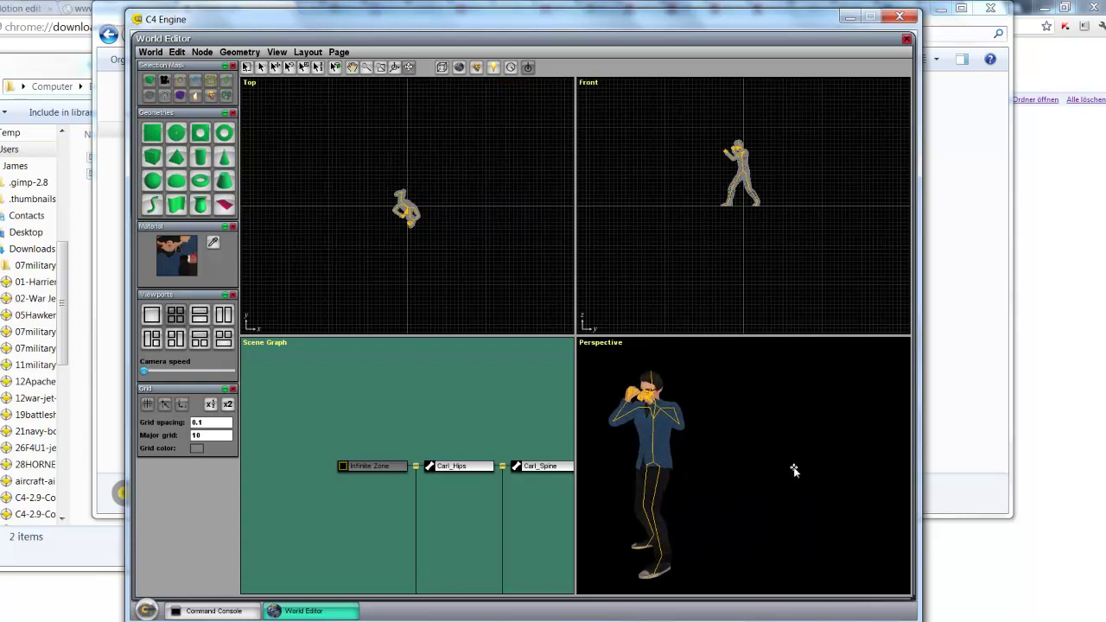
key("a")
key("d")
key("a")
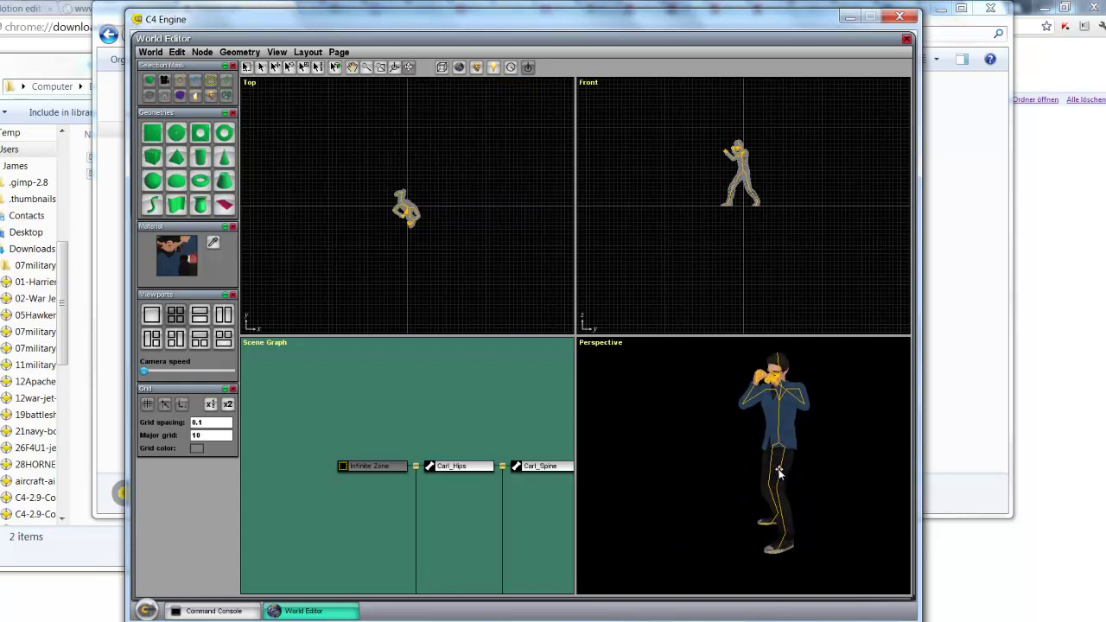
key("d")
key("a")
key("d")
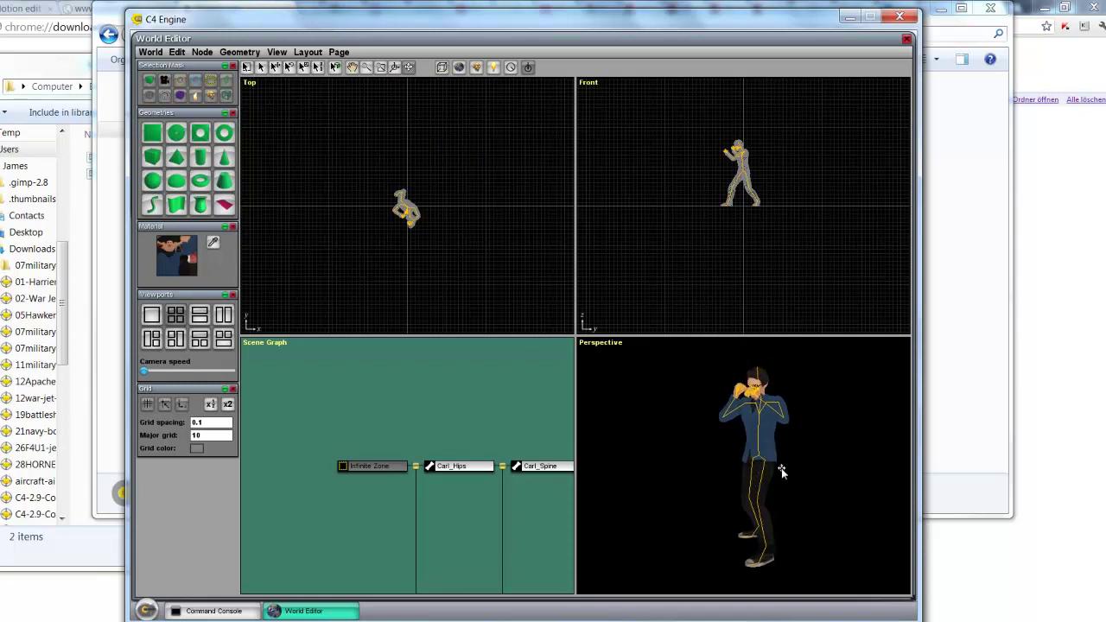
key("a")
key("d")
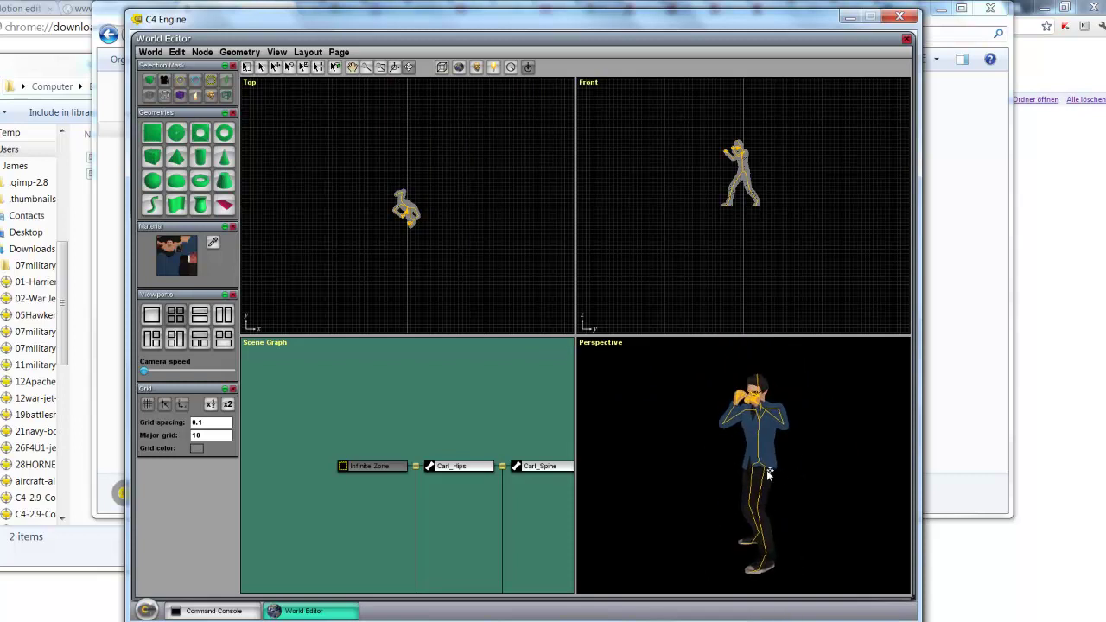
left_click(149, 53)
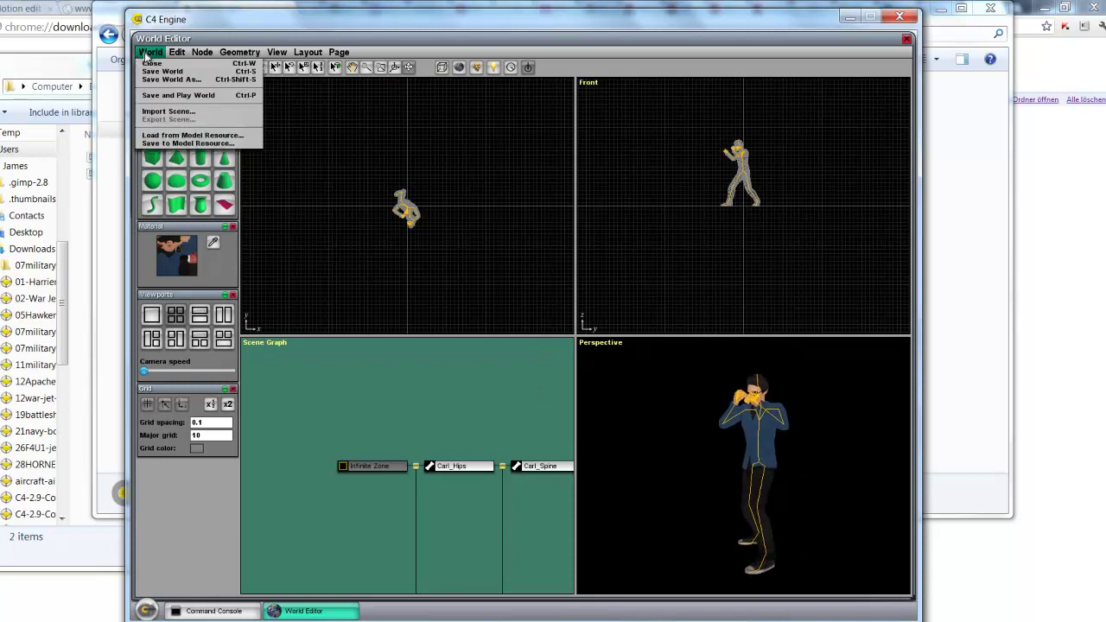
left_click(173, 144)
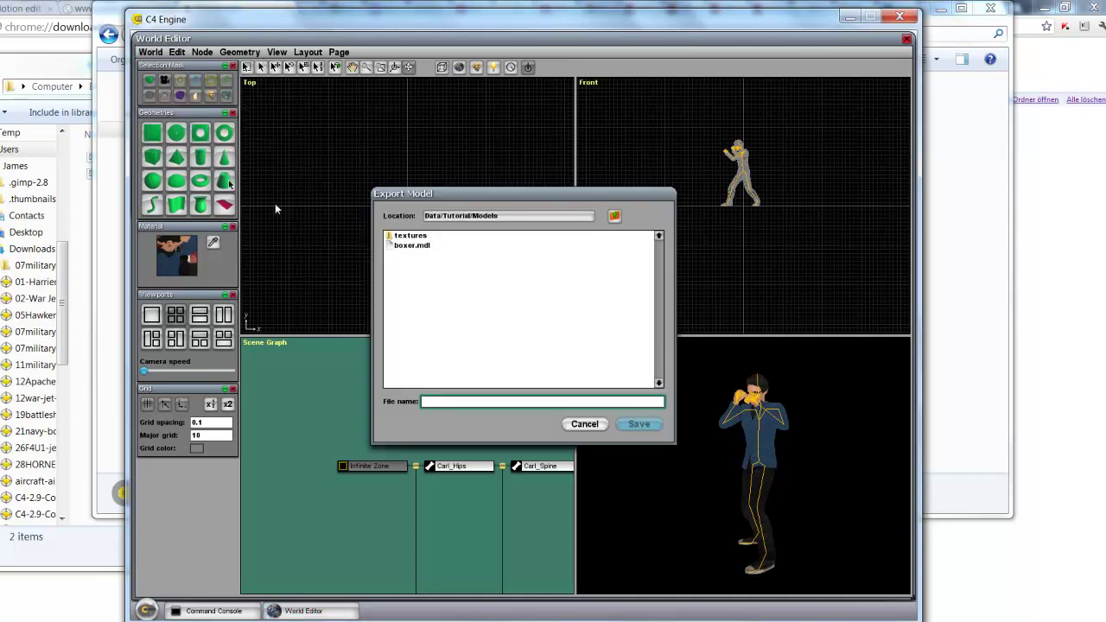
left_click(426, 245)
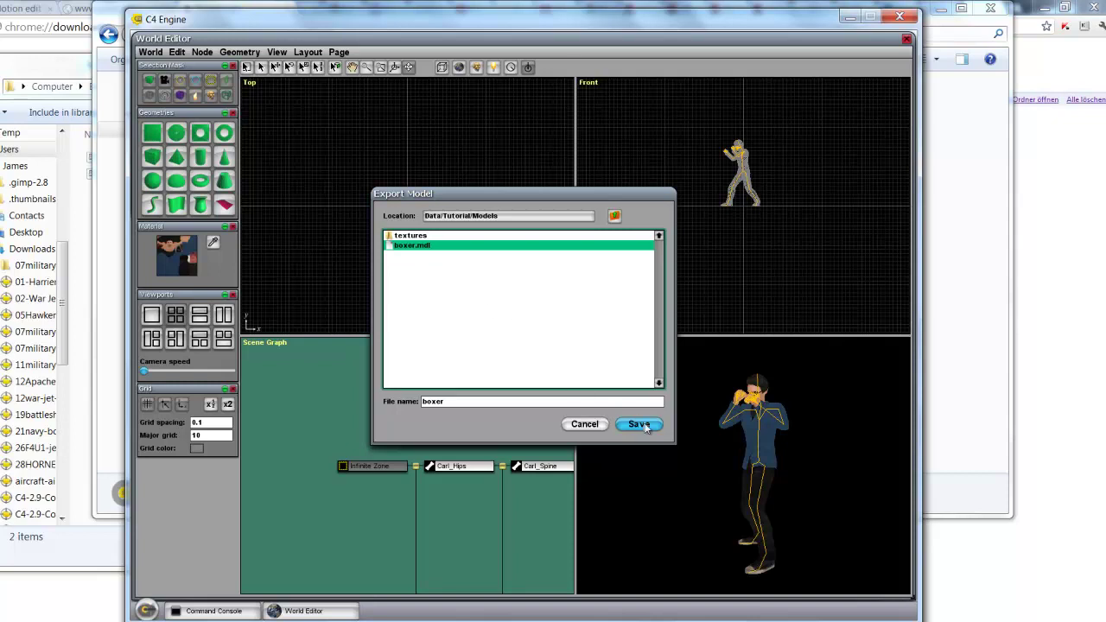
left_click(639, 424)
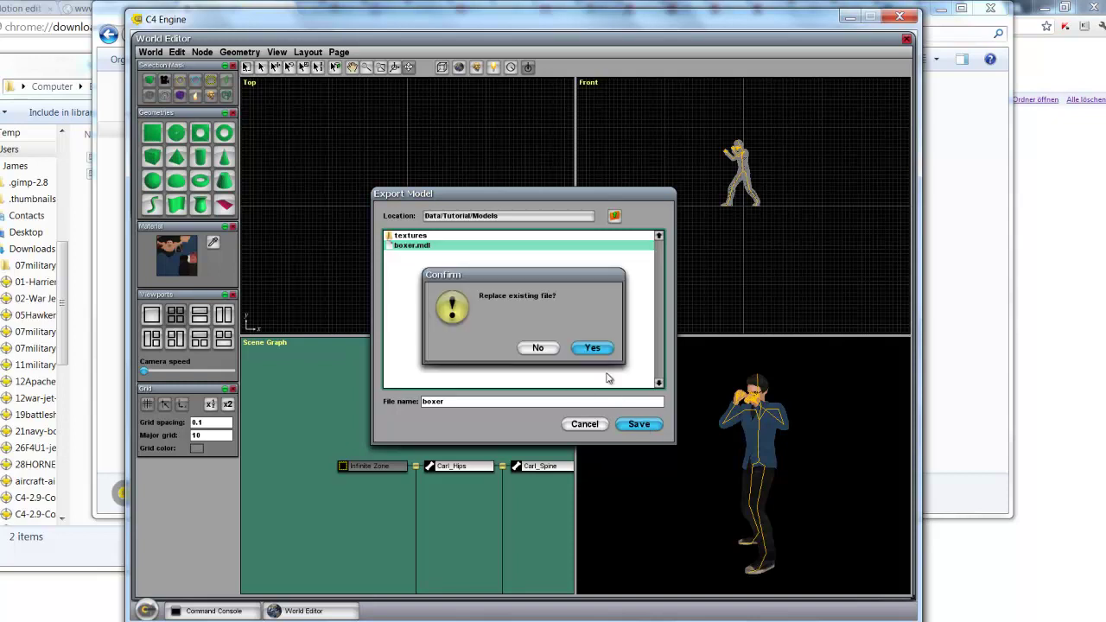
left_click(591, 349)
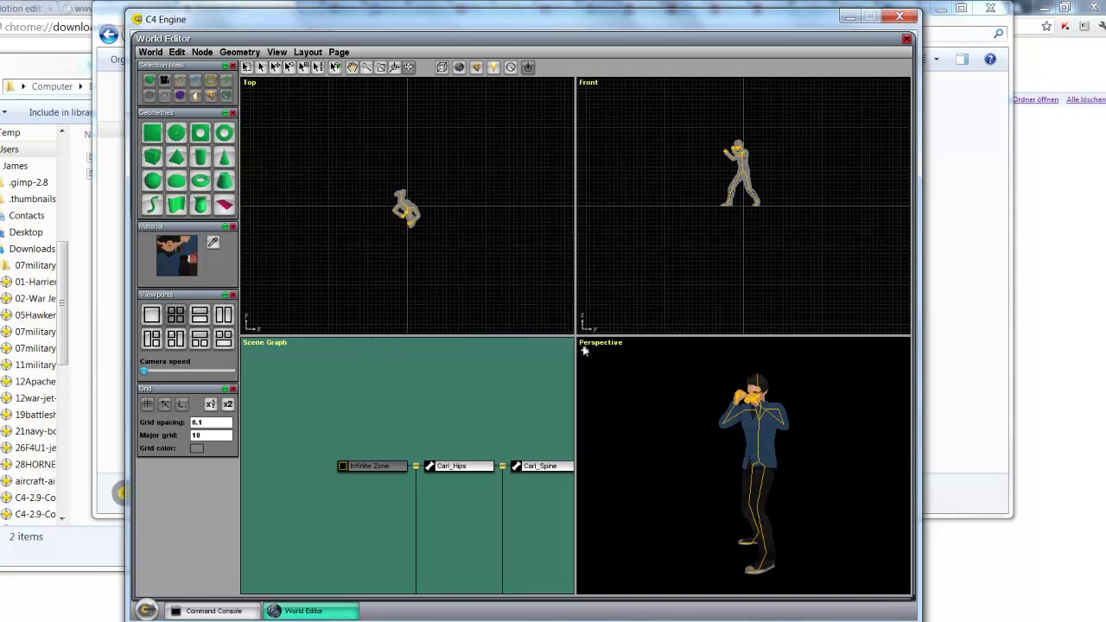
Step: Close the world editor without saving the world
left_click(148, 53)
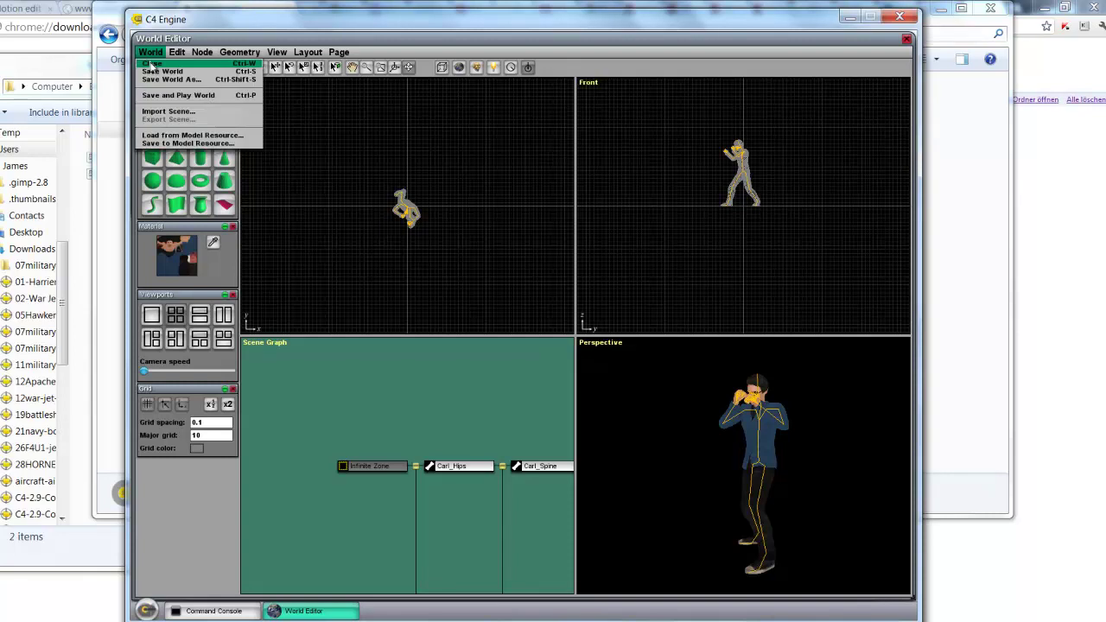
left_click(154, 69)
left_click(463, 345)
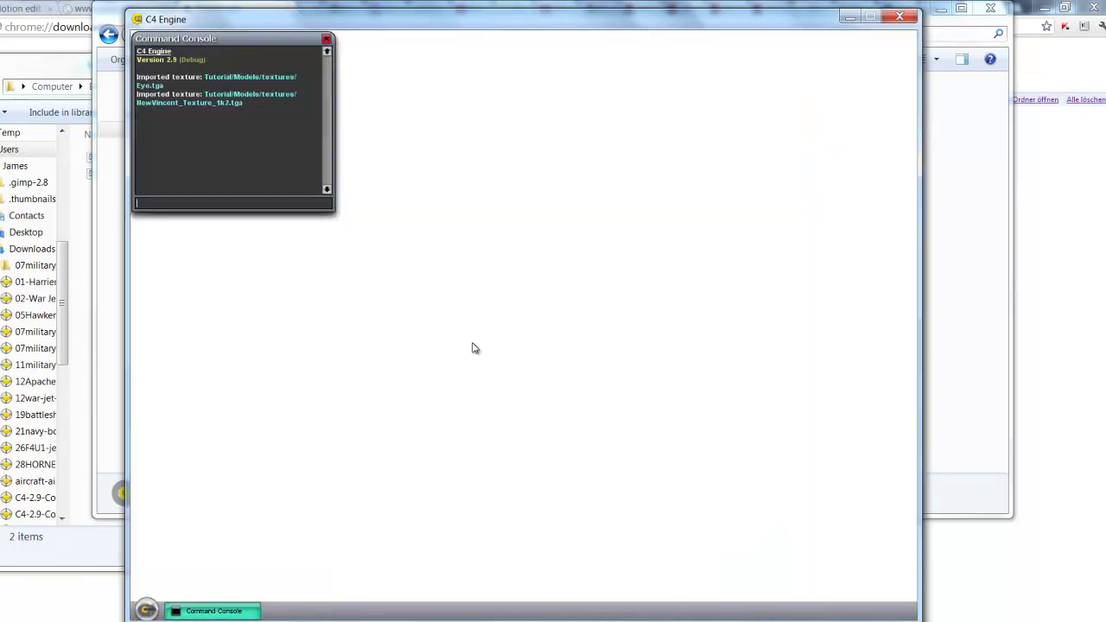
Step: Load boxer.mdl through Open Model and bring up the Animation panel's Import dialog
left_click(147, 611)
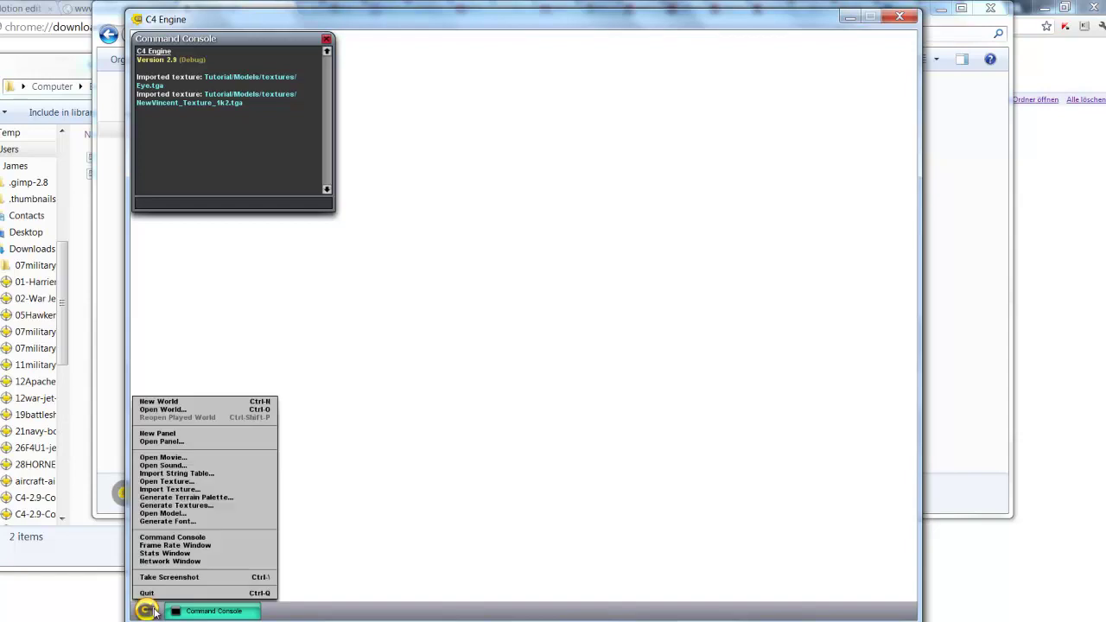
left_click(179, 516)
left_click(411, 255)
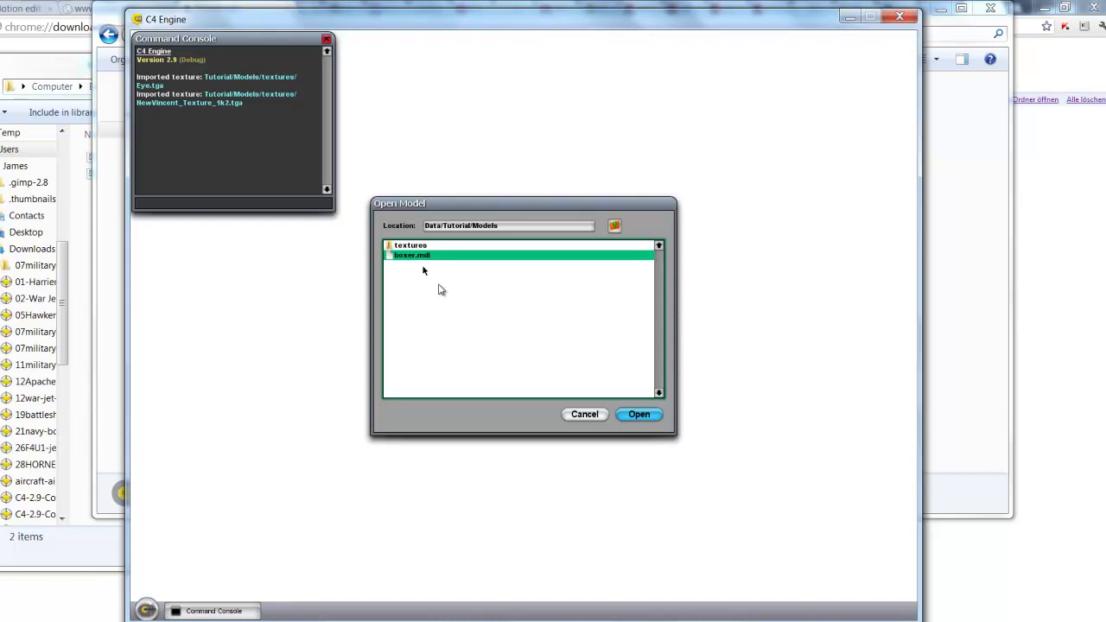
left_click(640, 416)
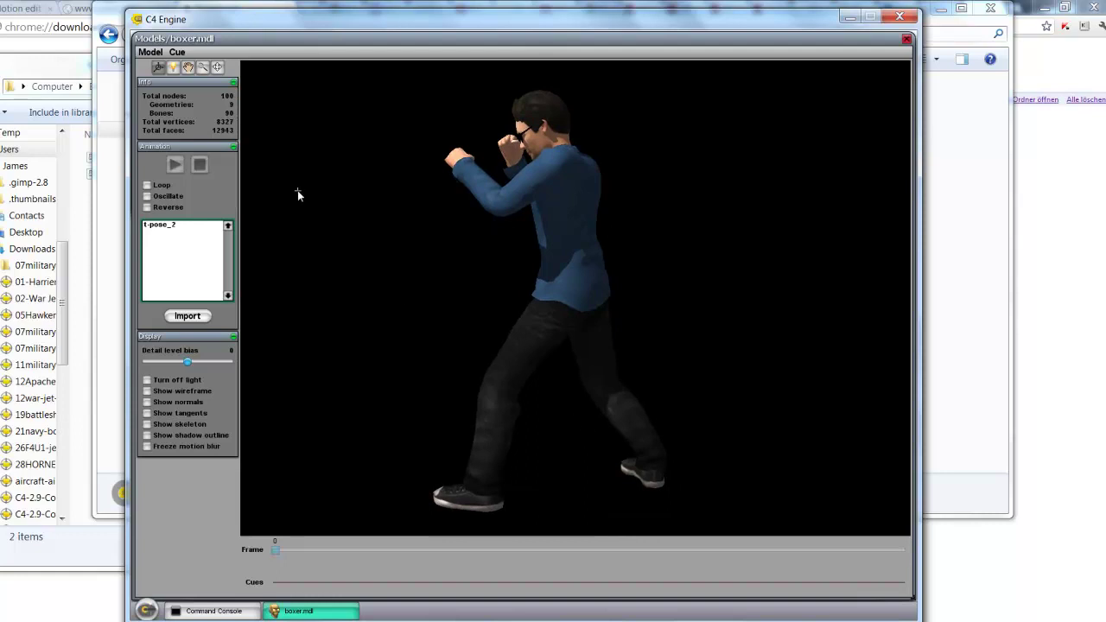
left_click(196, 315)
Step: Import t-pose_2.dae onto the boxer and play it on loop across frames 0–109
left_click(413, 229)
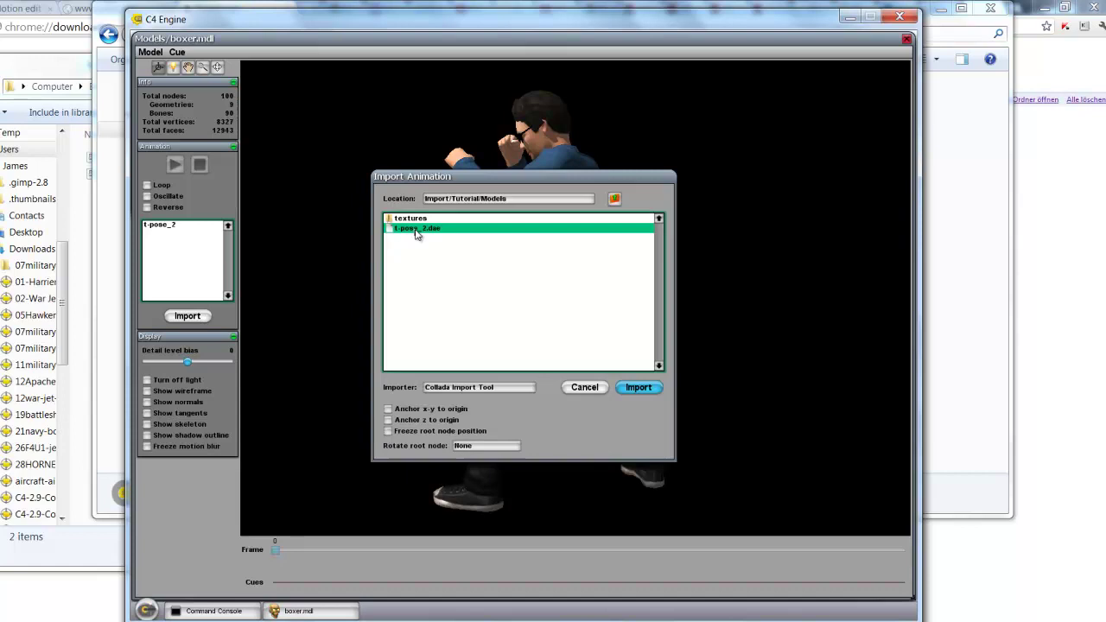
left_click(638, 388)
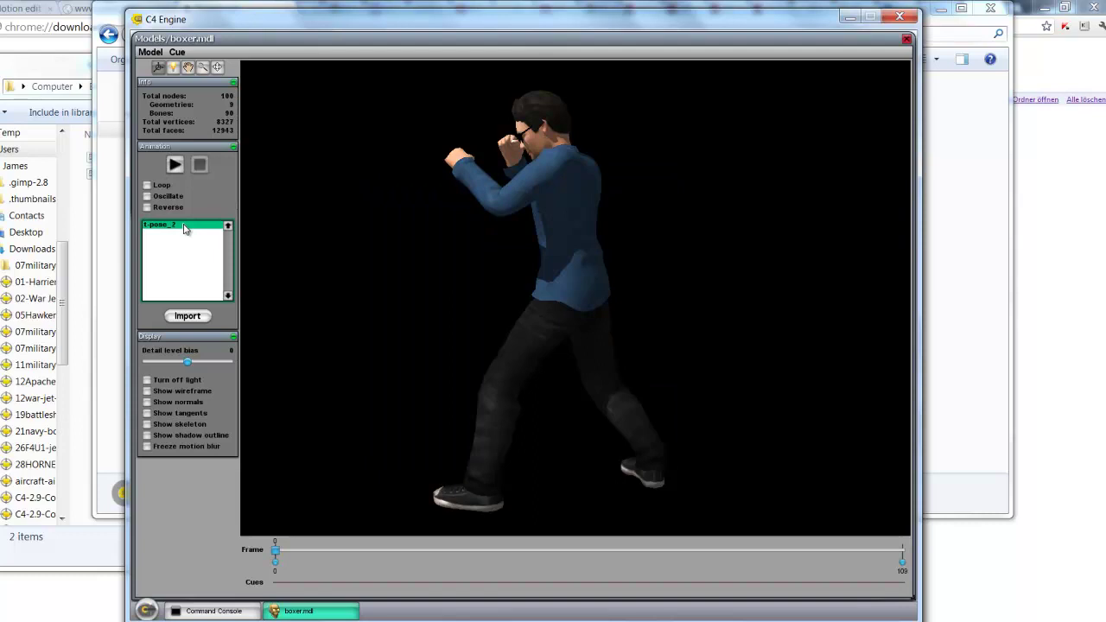
left_click(175, 164)
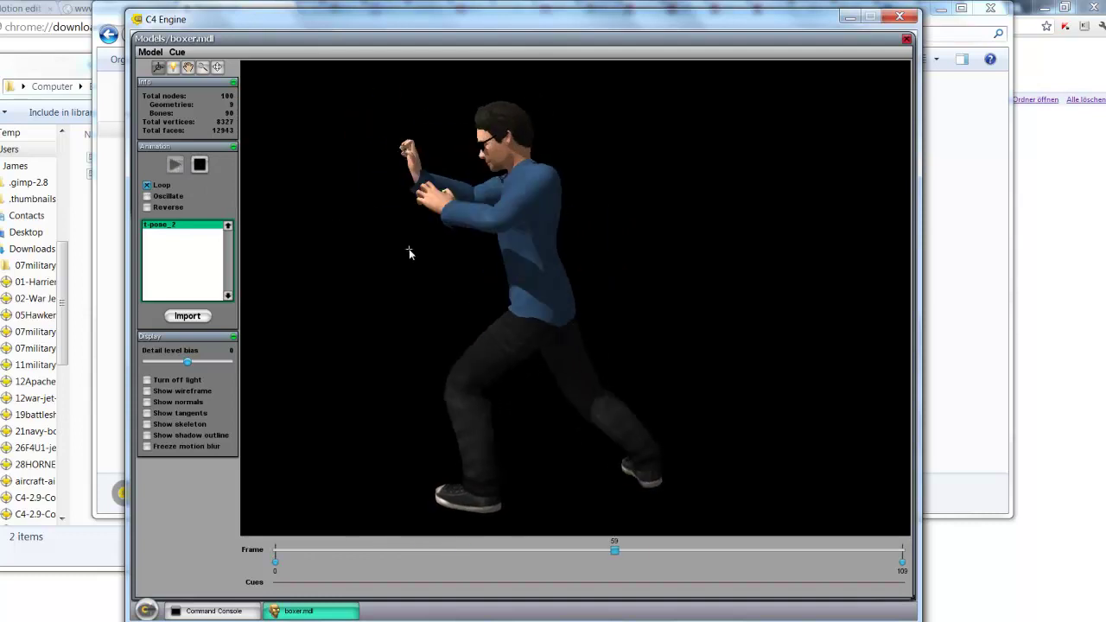